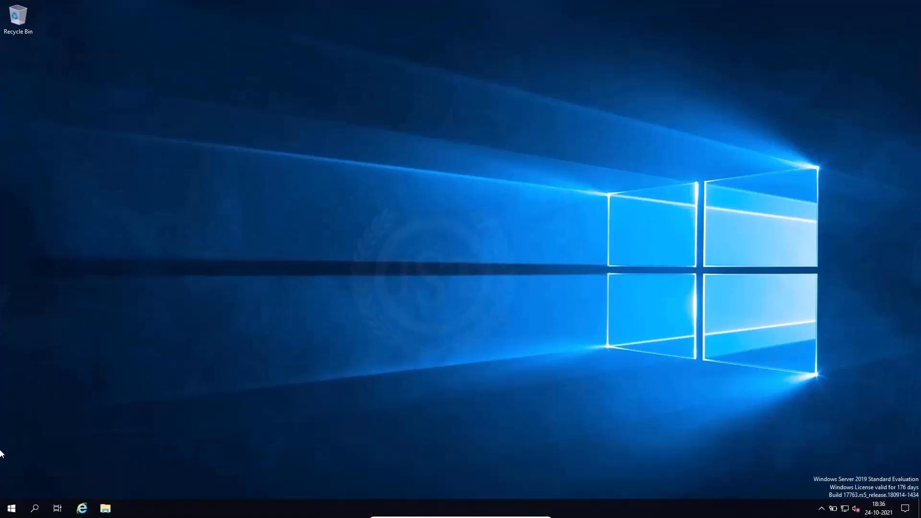
Open Server Manager, dismiss the Windows Admin Center notice, and launch the DNS management console.
click(11, 508)
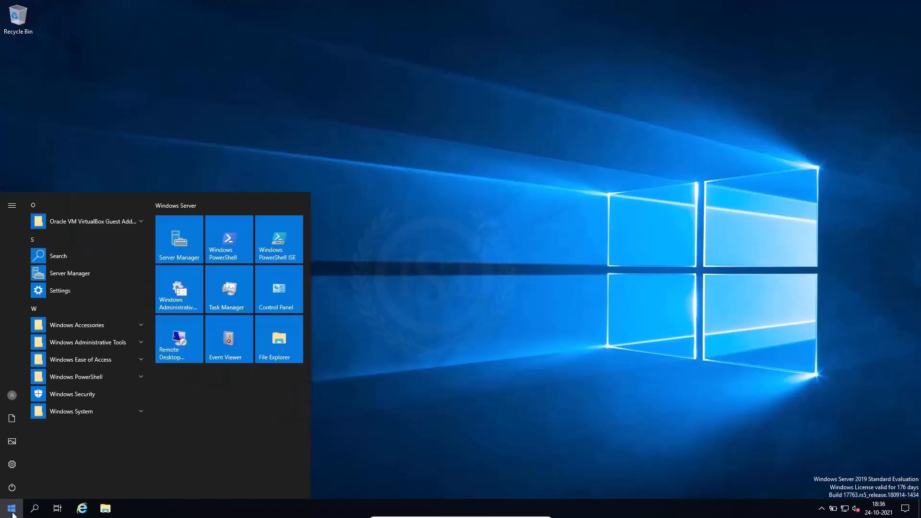
click(182, 250)
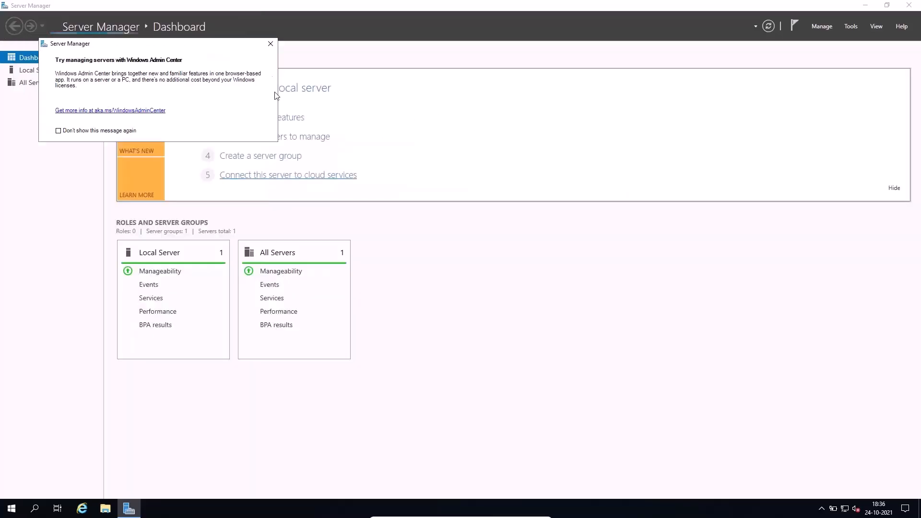
click(270, 43)
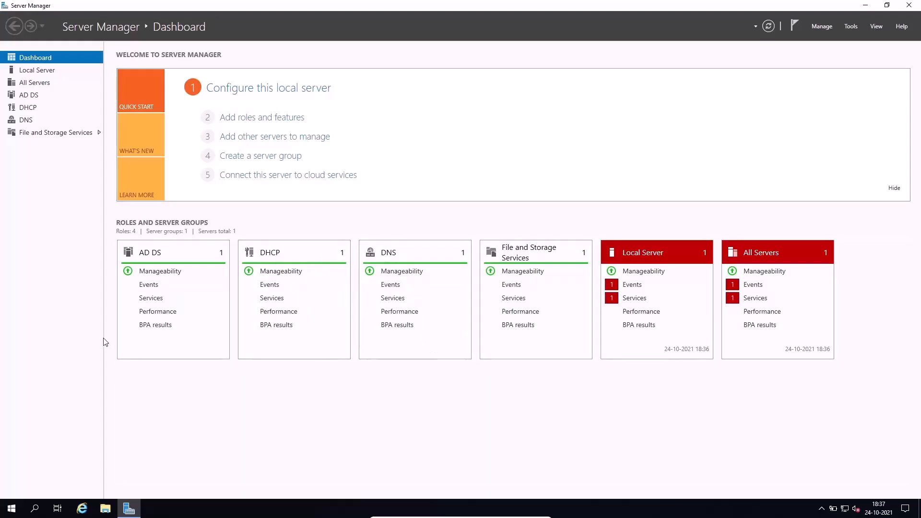
click(829, 30)
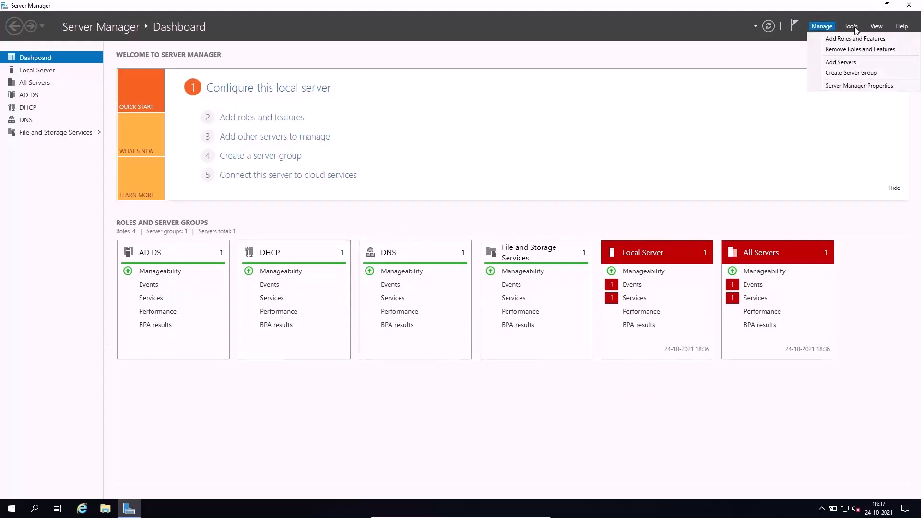
mouse_move(855, 29)
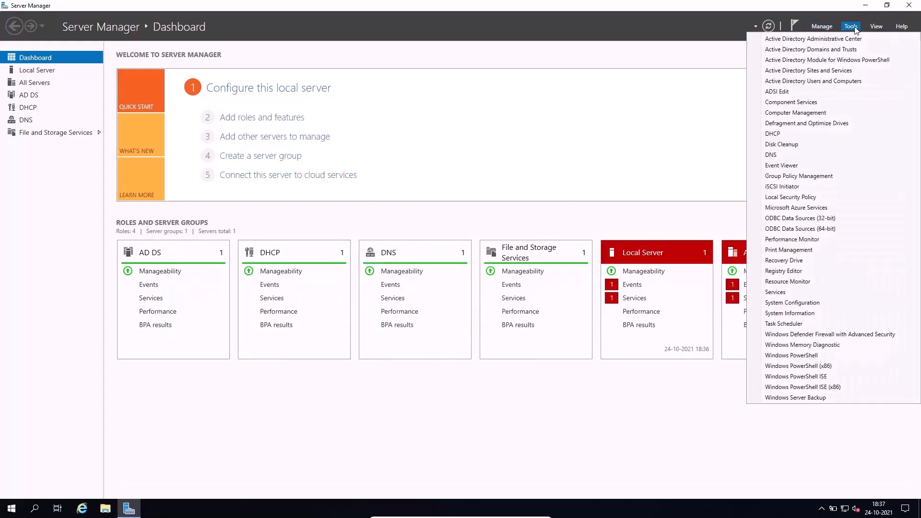
click(801, 155)
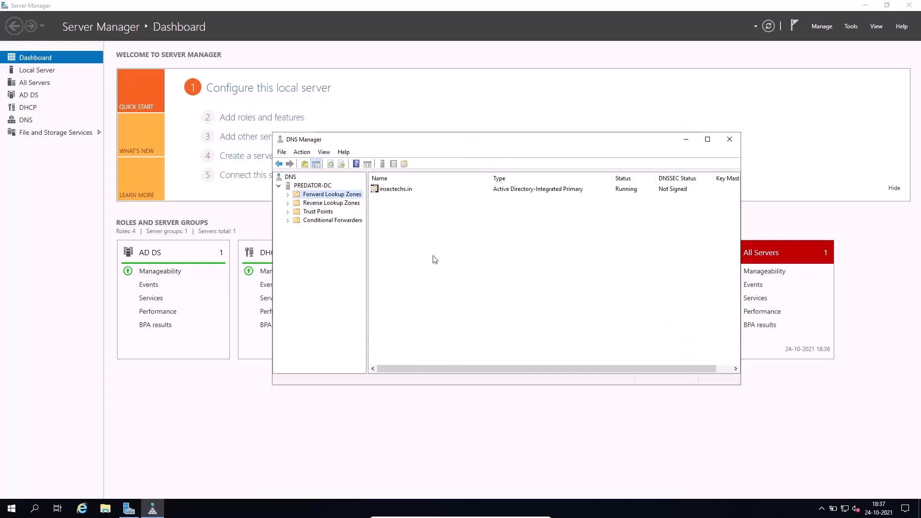
Examine the PREDATOR-DC server's forward lookup, reverse lookup, trust point and conditional forwarder folders.
click(322, 187)
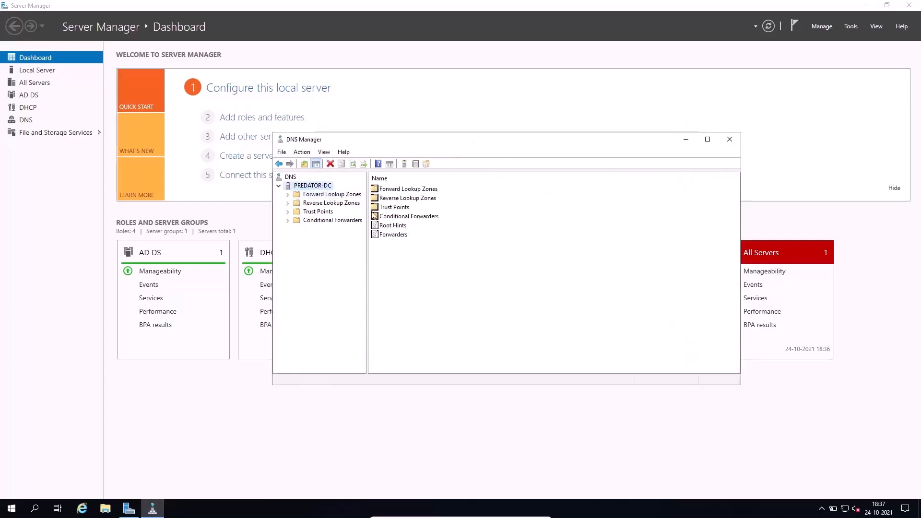
click(342, 194)
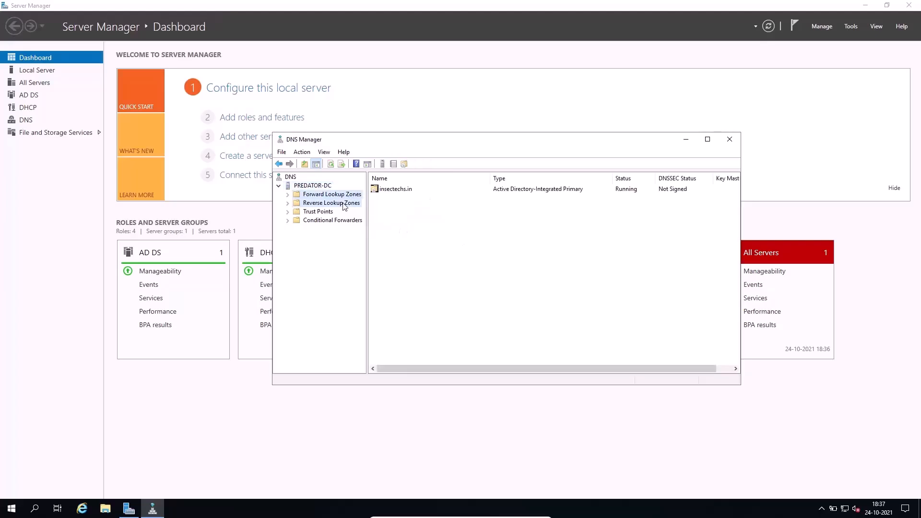
click(342, 203)
click(318, 212)
click(331, 221)
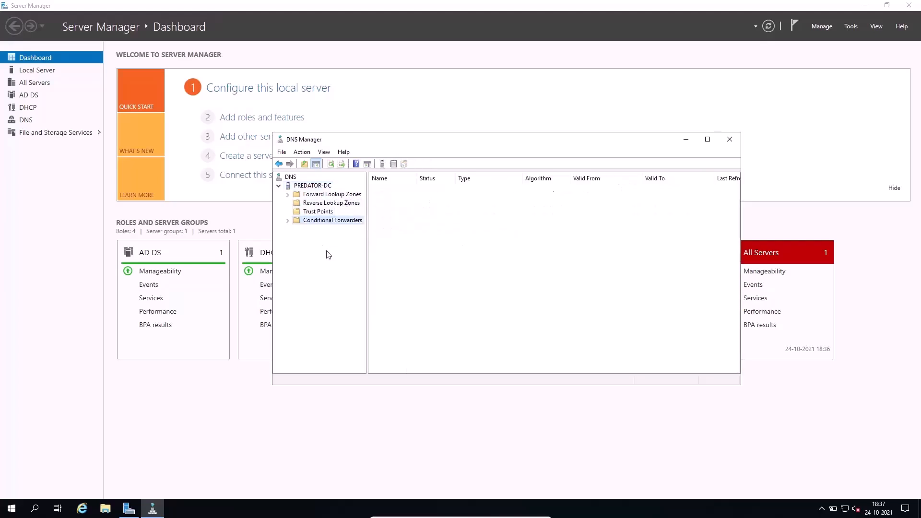
click(327, 197)
key(Tab)
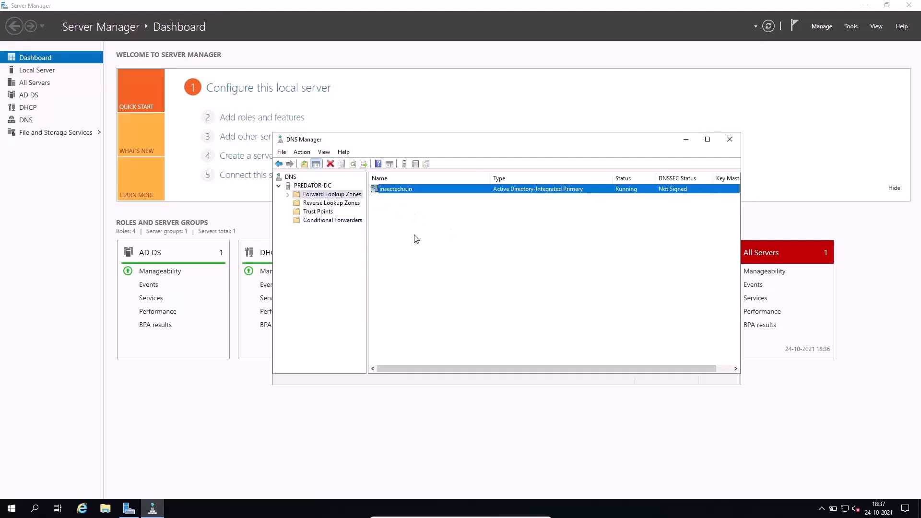
Examine the SOA, NS and host records in the insectechs.in forward zone and the contents of Reverse Lookup Zones.
click(288, 194)
click(329, 203)
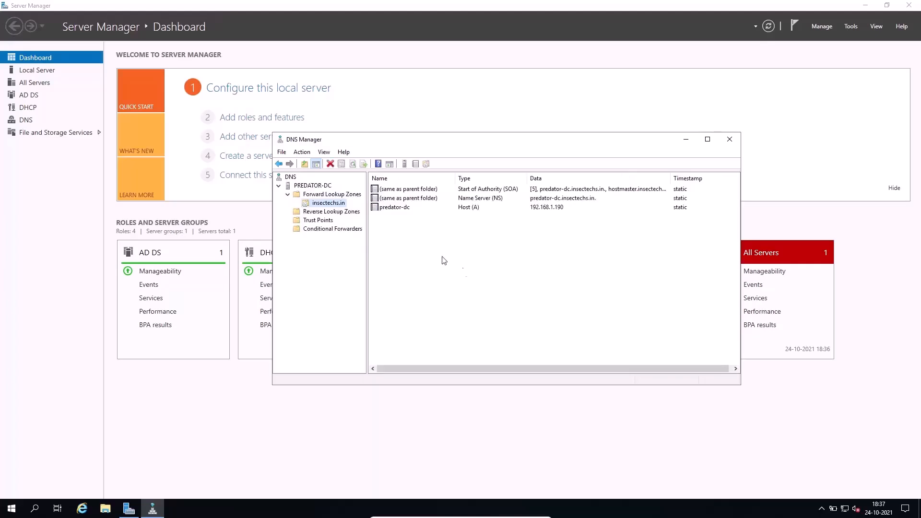
click(488, 290)
drag(488, 254, 476, 180)
click(498, 264)
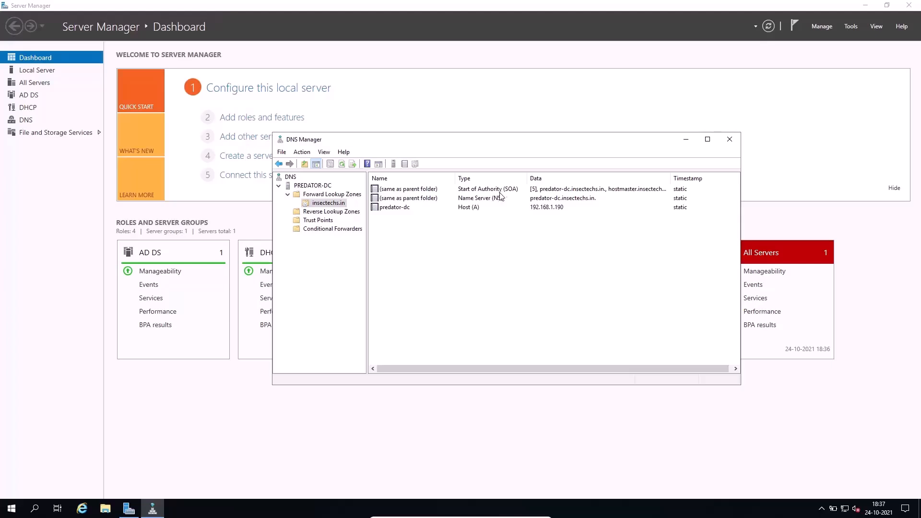
click(509, 198)
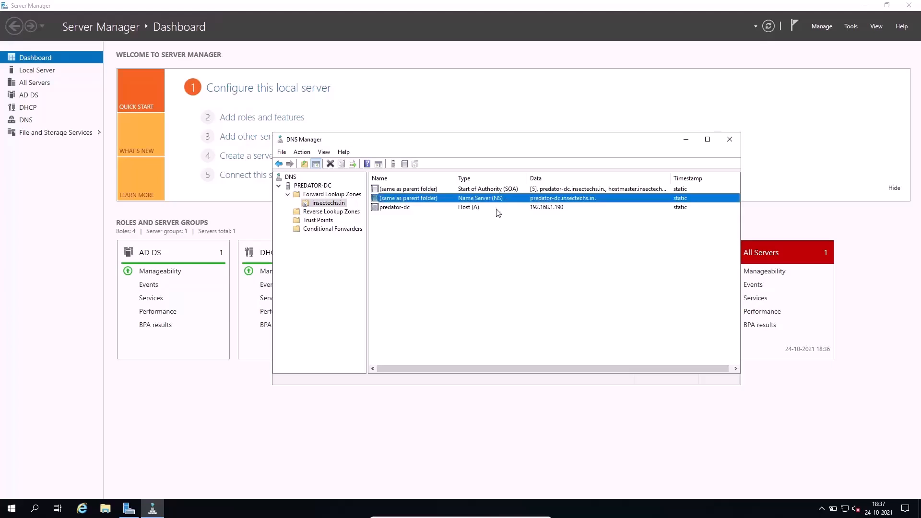
click(498, 211)
mouse_move(503, 277)
mouse_down()
mouse_move(500, 180)
mouse_move(514, 289)
mouse_up()
click(490, 189)
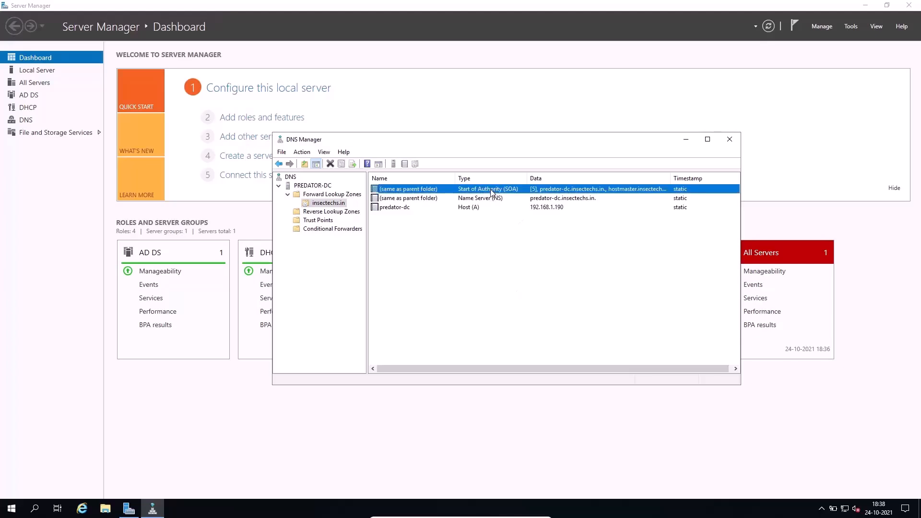
click(490, 198)
click(486, 209)
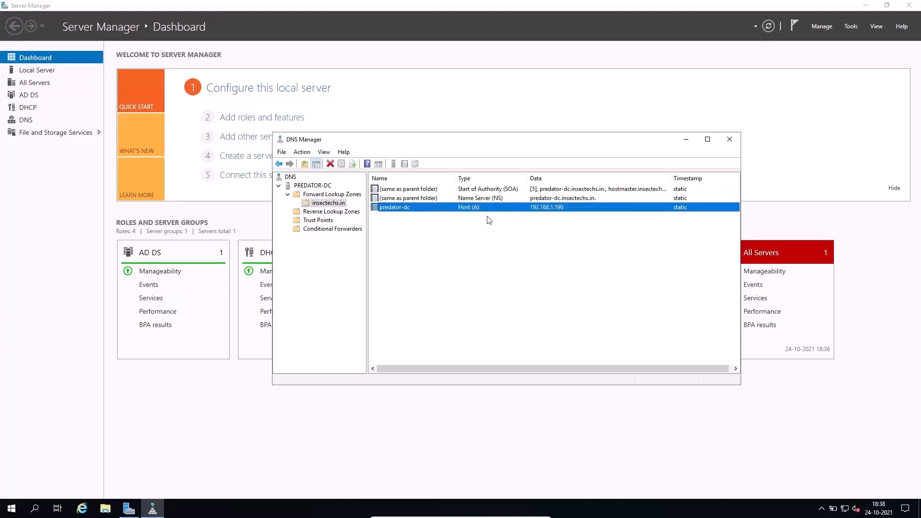
click(338, 212)
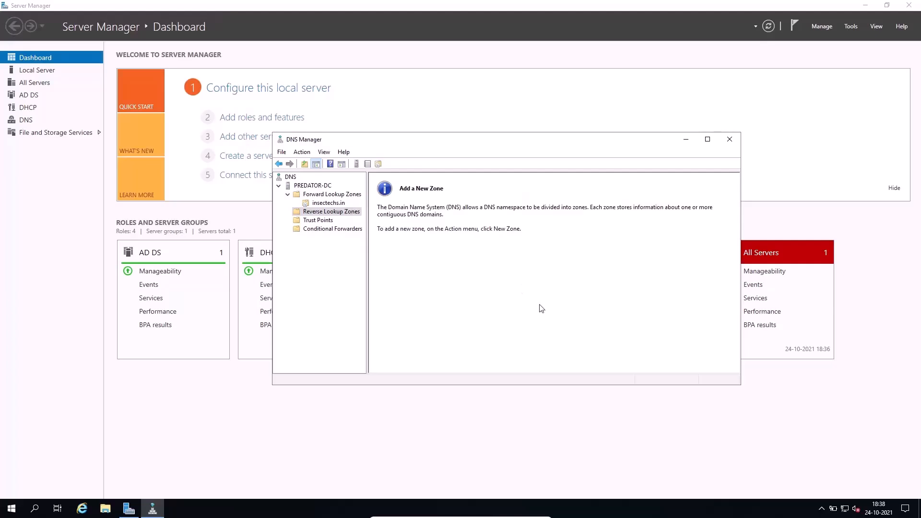
Delete the insectechs.in forward lookup zone from both Active Directory and the DNS server.
double_click(348, 194)
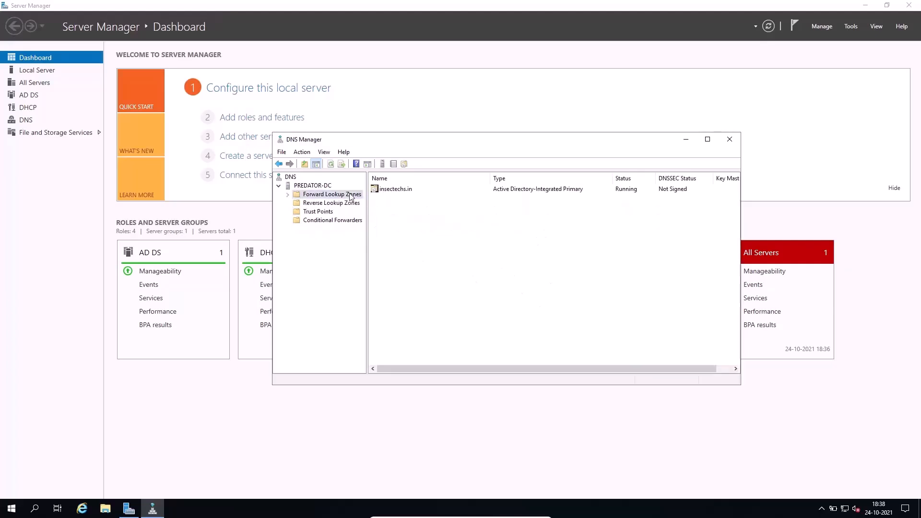
click(288, 194)
click(328, 204)
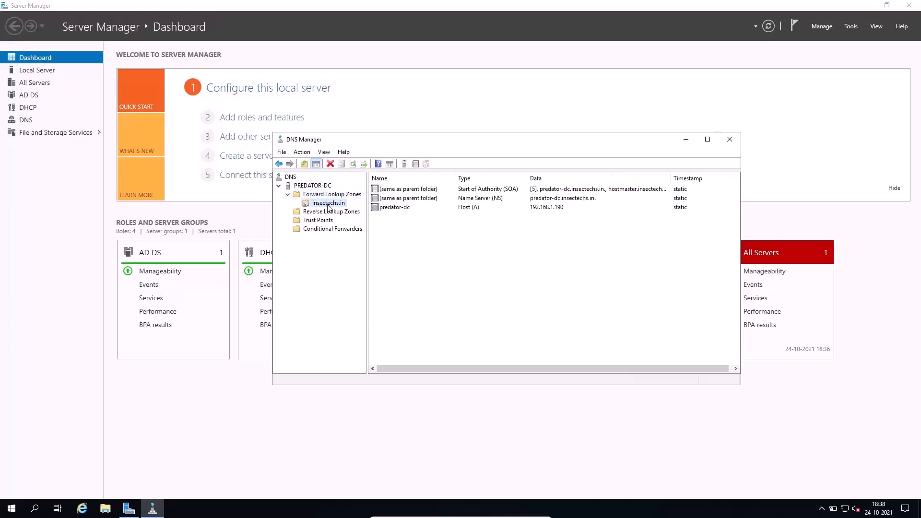
right_click(328, 207)
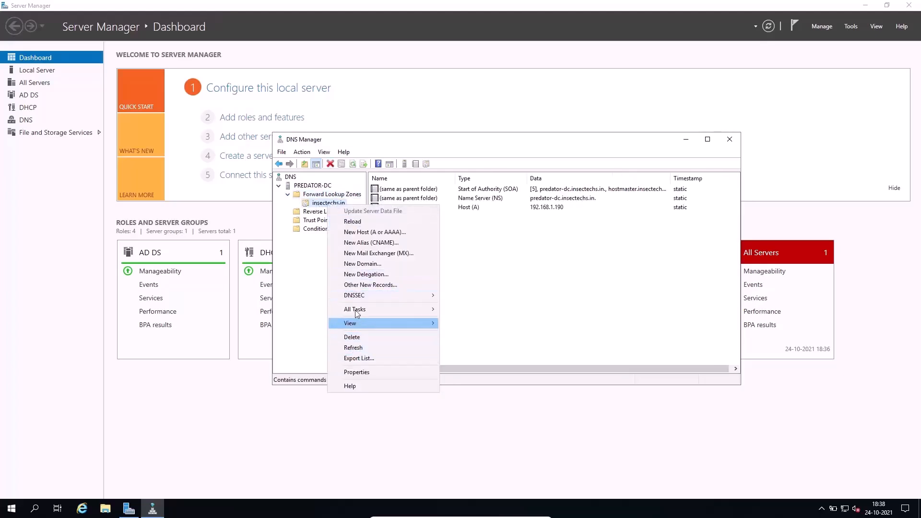
click(366, 337)
click(498, 290)
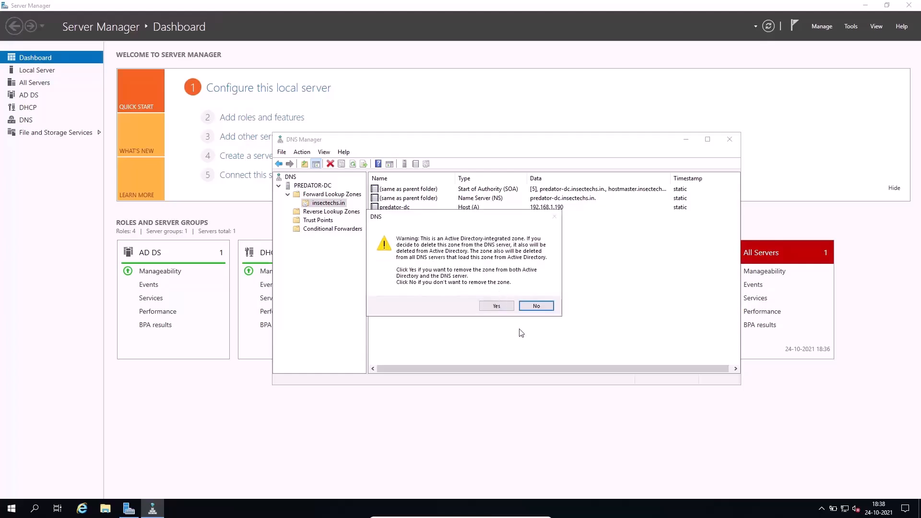
click(498, 306)
Start a new zone under Forward Lookup Zones and advance the wizard to the zone type choice.
click(336, 204)
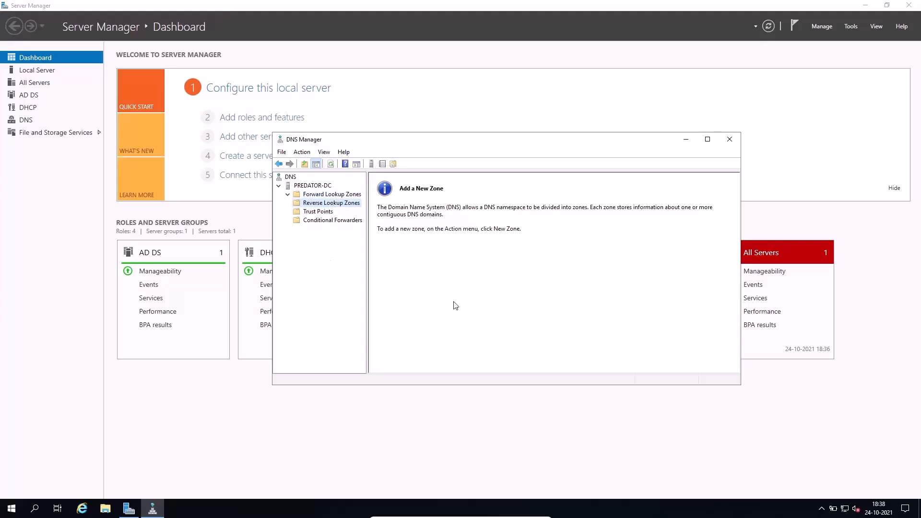
click(342, 196)
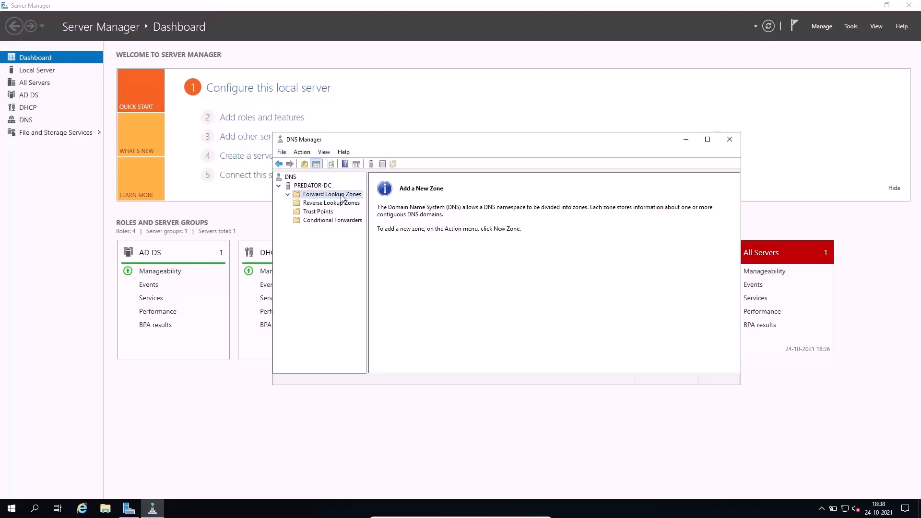
right_click(342, 195)
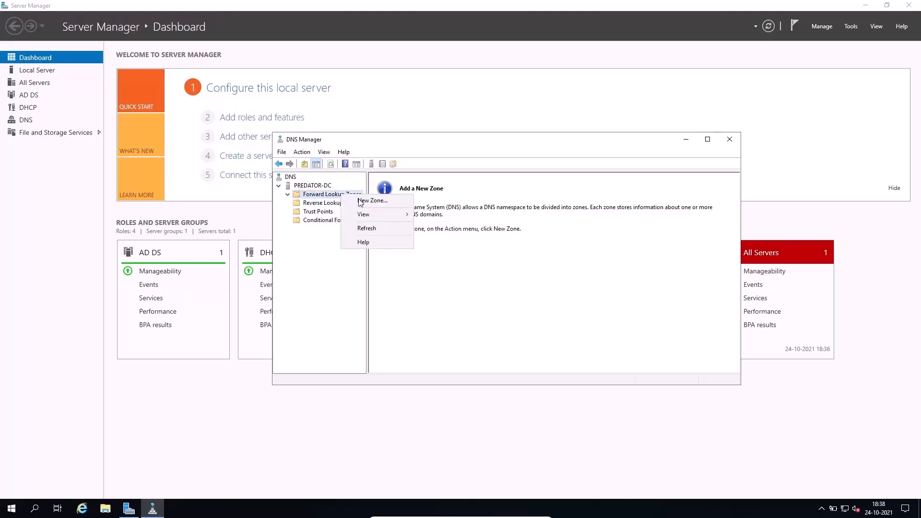
click(363, 200)
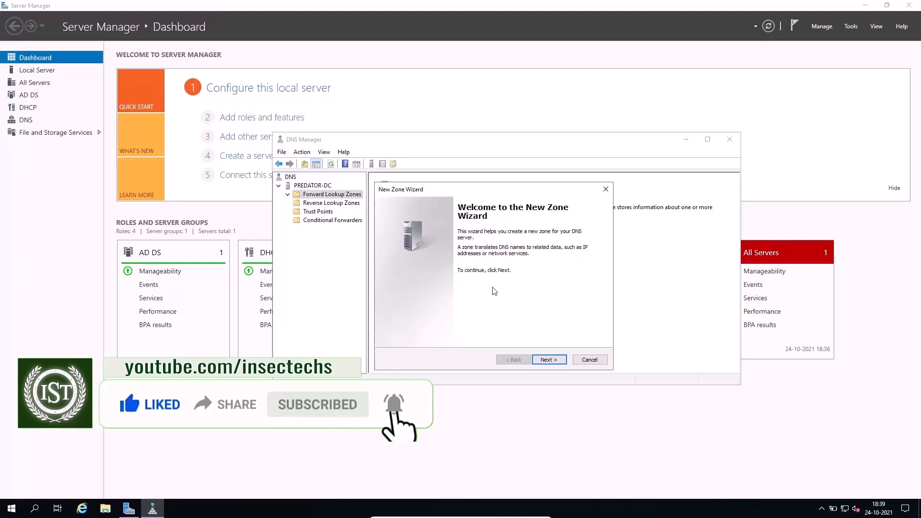
click(549, 359)
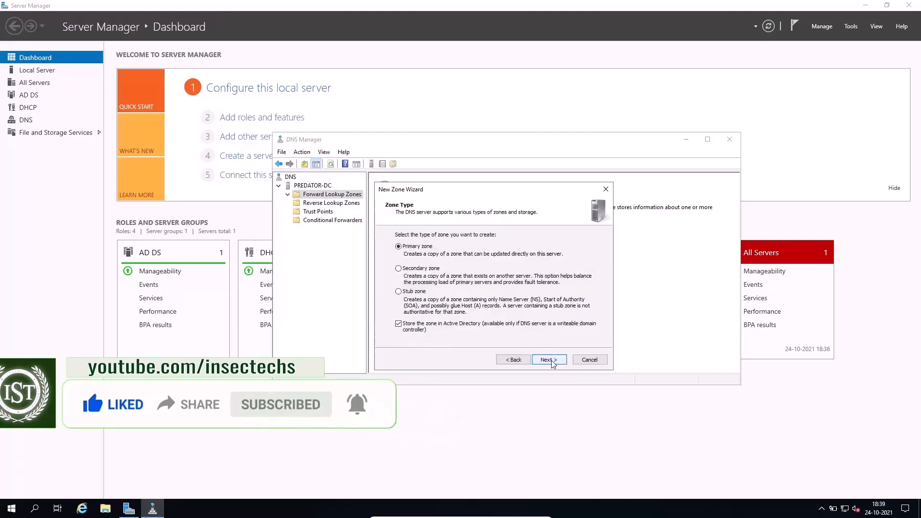
drag(475, 192, 530, 185)
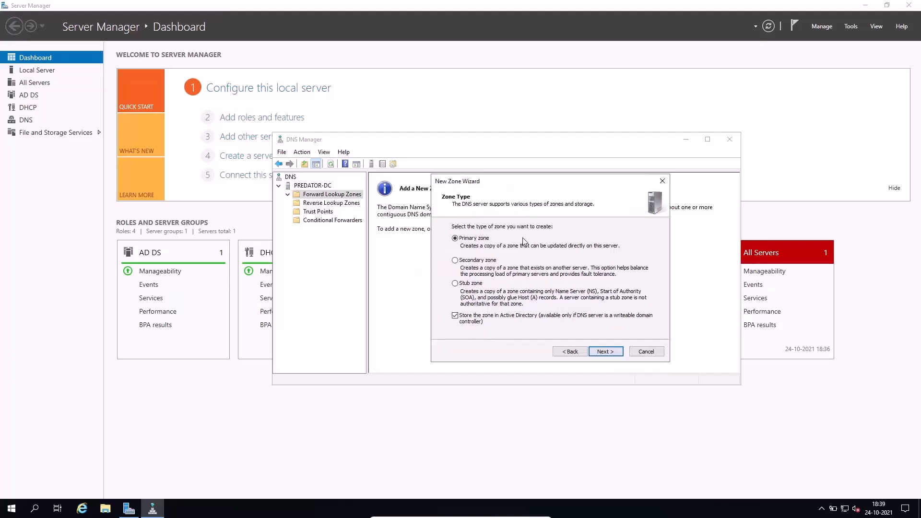
click(477, 260)
click(480, 283)
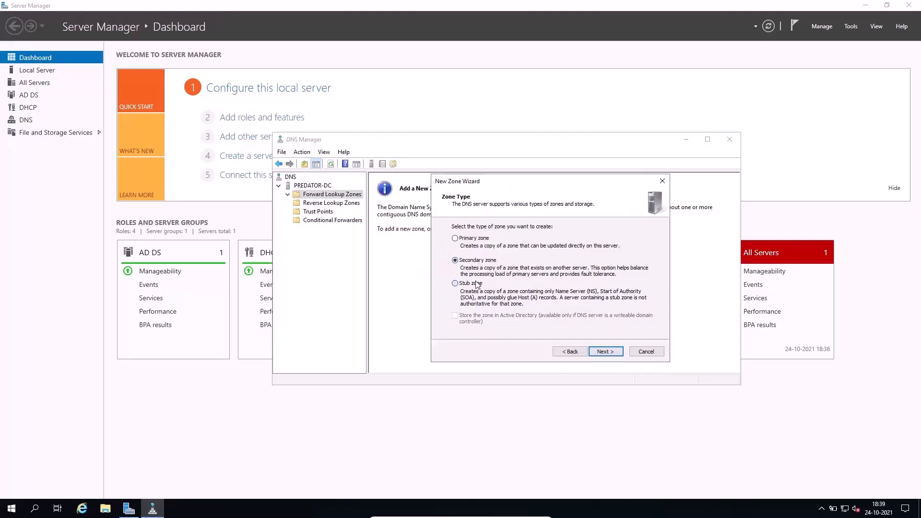
click(475, 240)
click(475, 261)
click(473, 284)
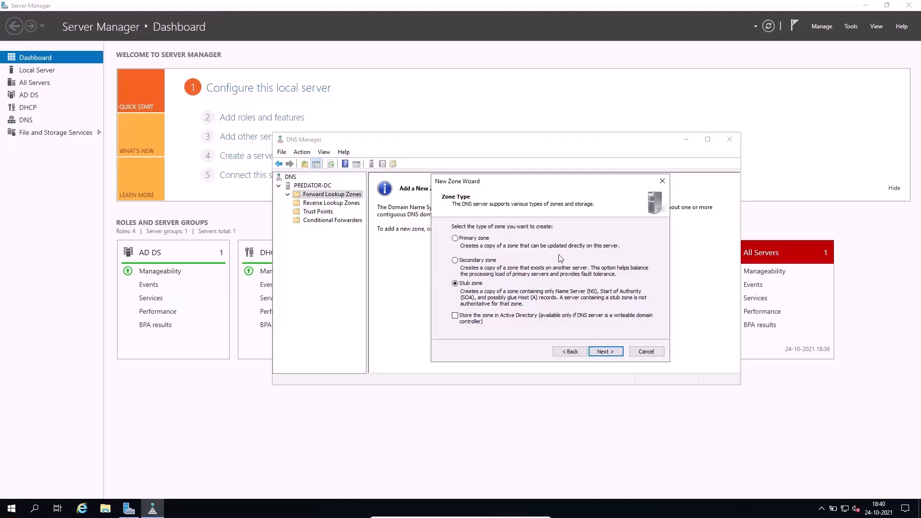
click(479, 263)
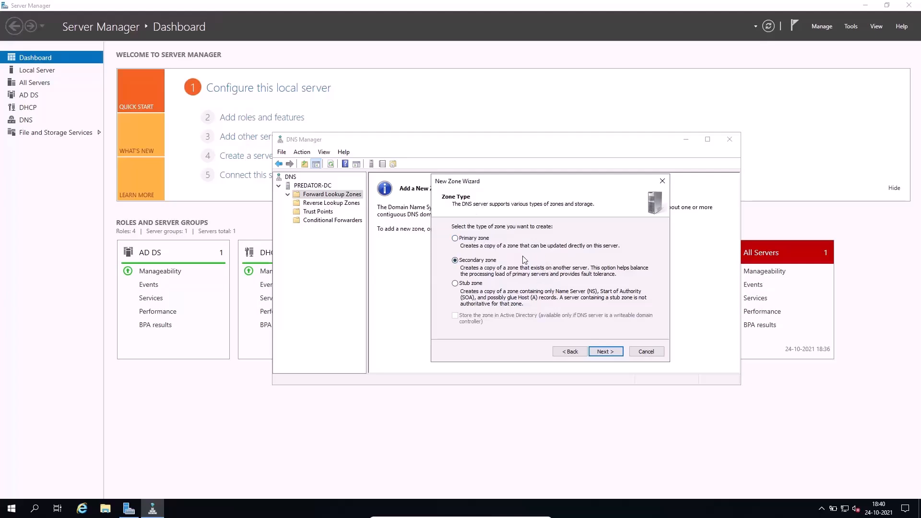
Make it a primary zone stored in Active Directory, replicated to all DNS servers on domain controllers in the insectechs.in domain.
click(483, 240)
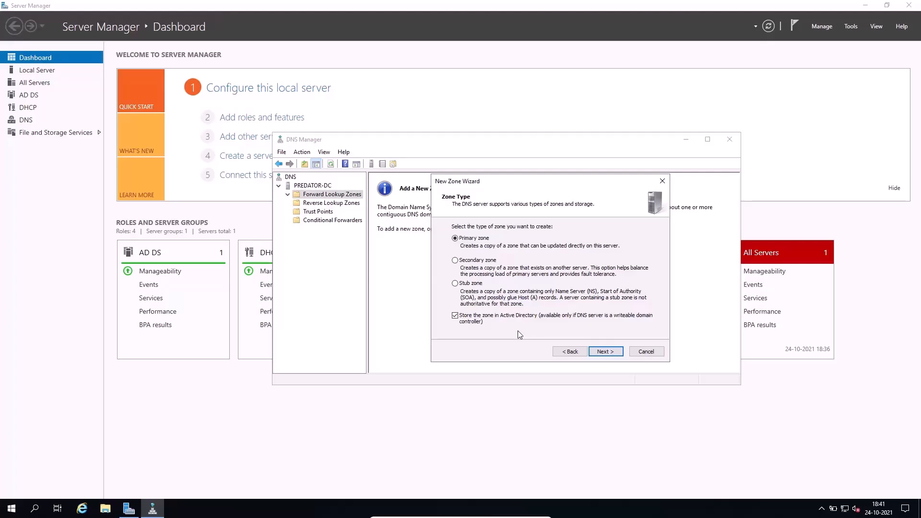
click(601, 353)
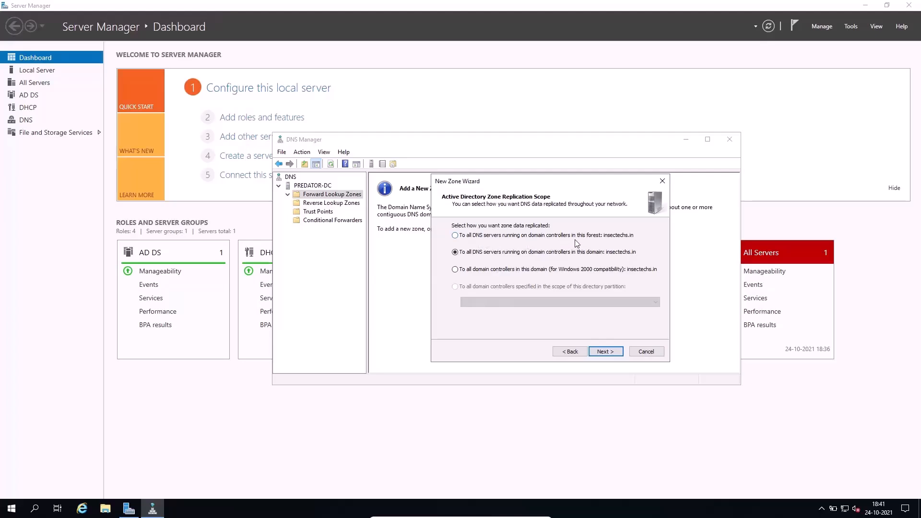
click(461, 236)
click(464, 252)
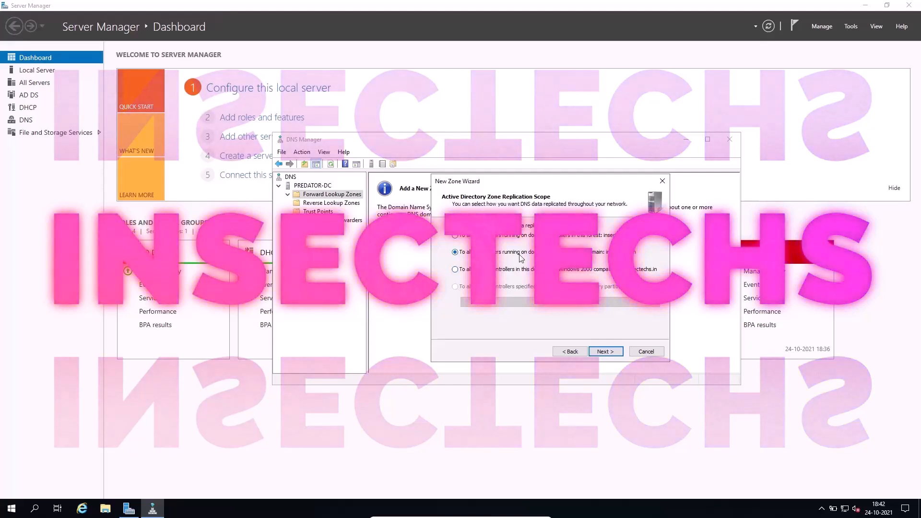
click(605, 351)
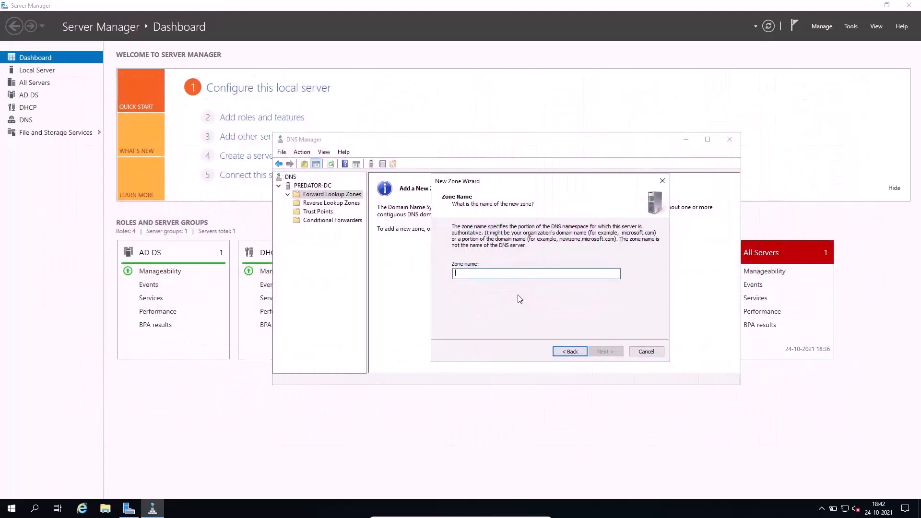
Name the new zone insectechs.in and continue to the dynamic update options.
text(insectechs.in)
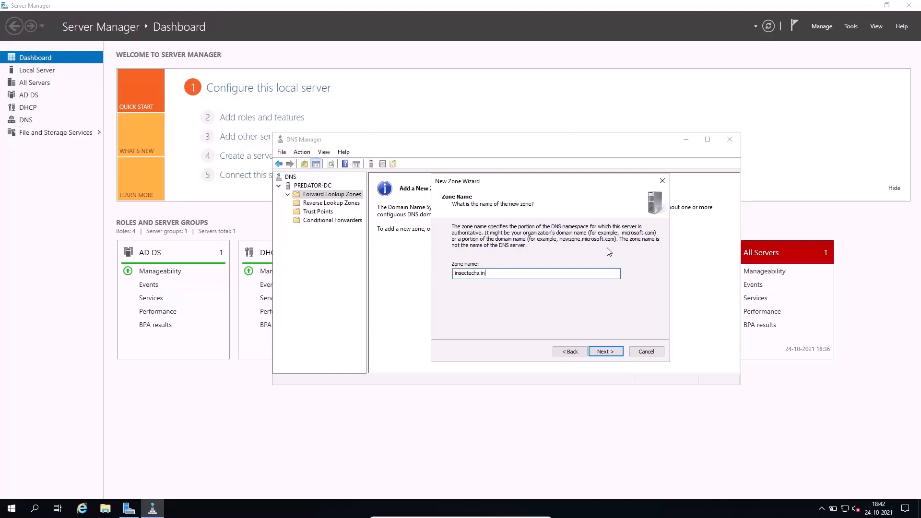
drag(524, 274, 413, 276)
click(515, 273)
click(605, 352)
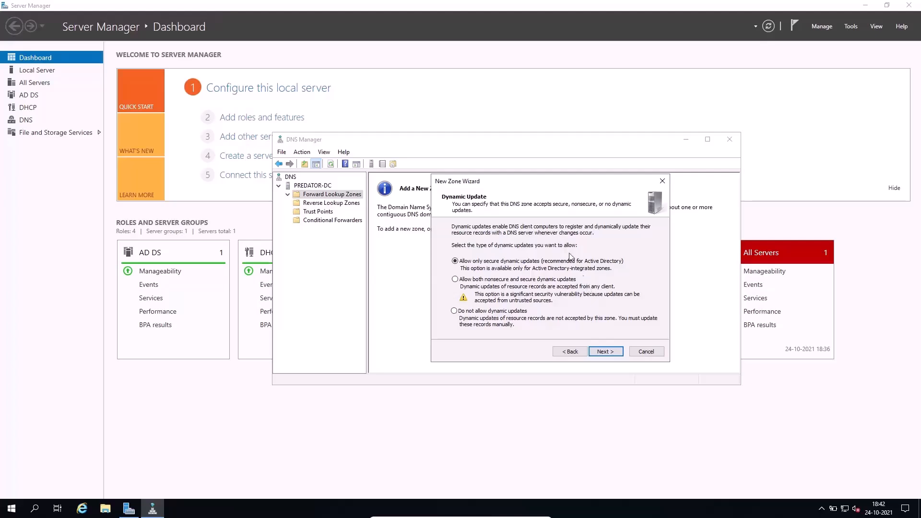
Allow only secure dynamic updates for the new forward zone and finish creating it.
click(483, 313)
click(456, 261)
click(615, 351)
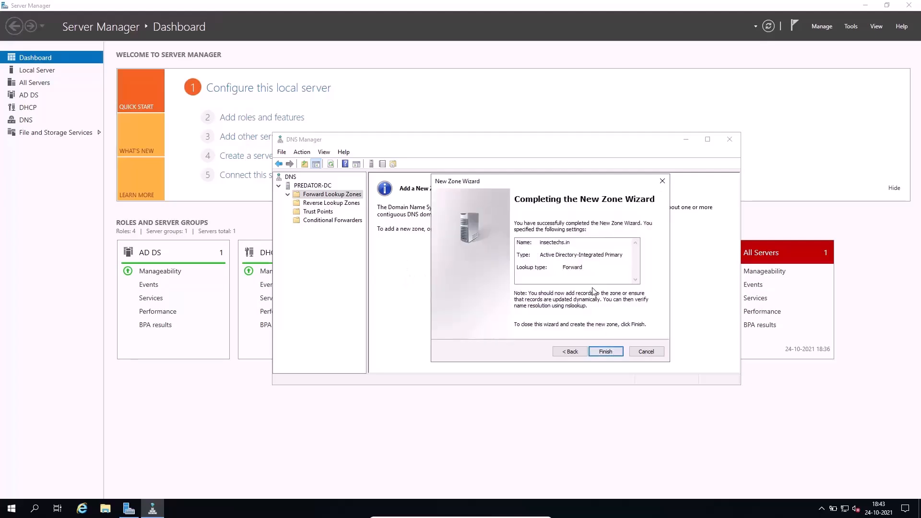
click(605, 351)
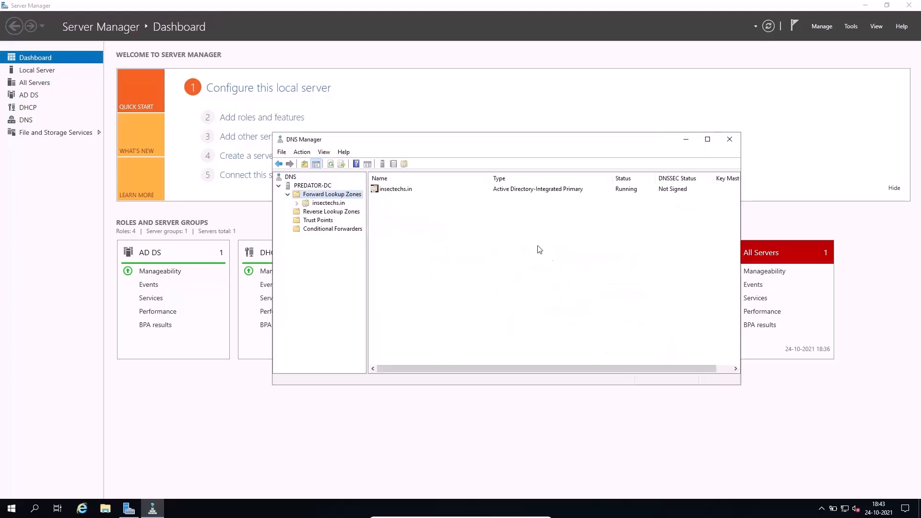
Examine the Start of Authority, Name Server and Host records in the insectechs.in forward zone.
click(339, 203)
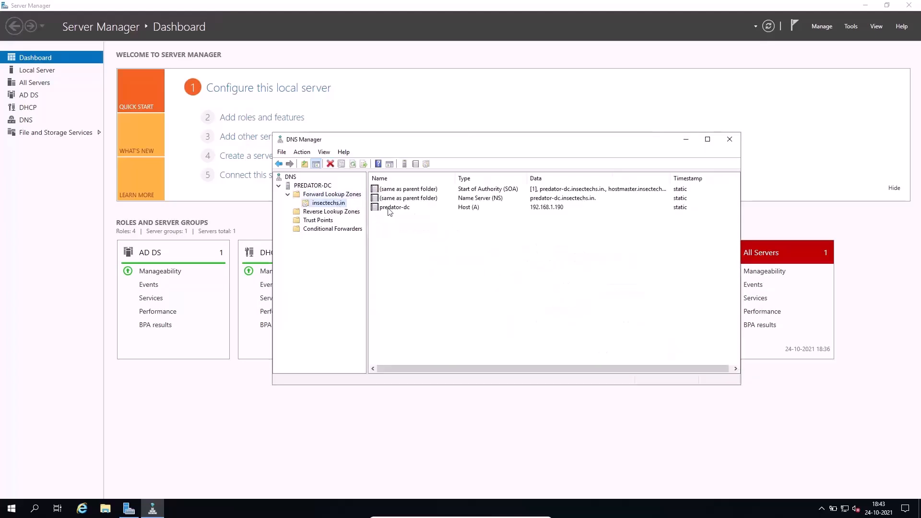
drag(521, 291, 511, 173)
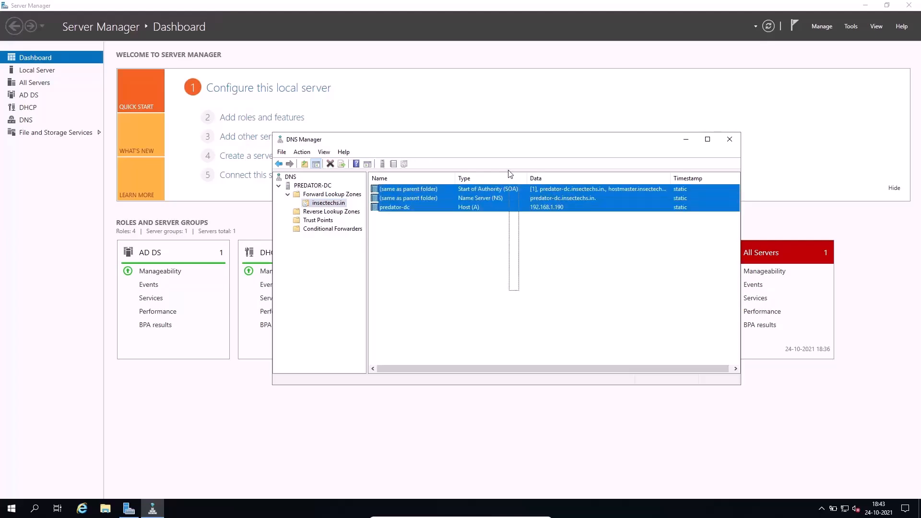
click(559, 280)
click(470, 209)
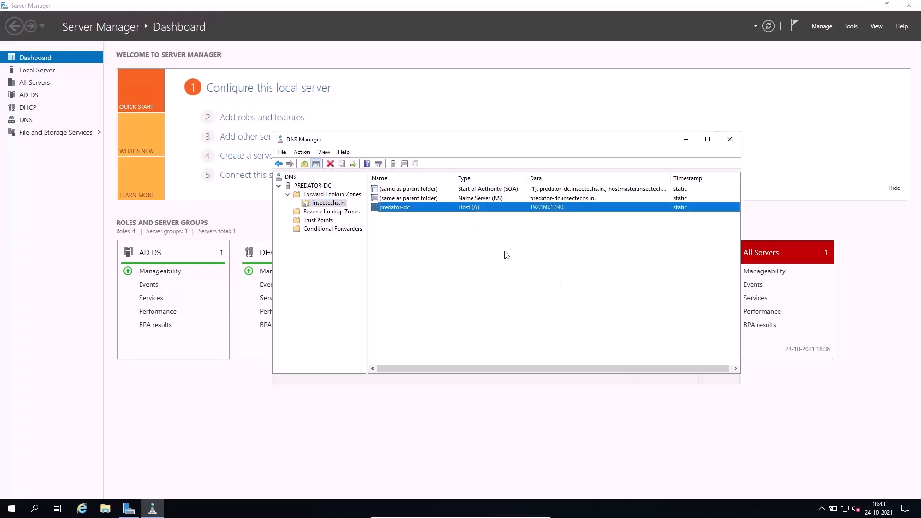
click(500, 201)
click(504, 190)
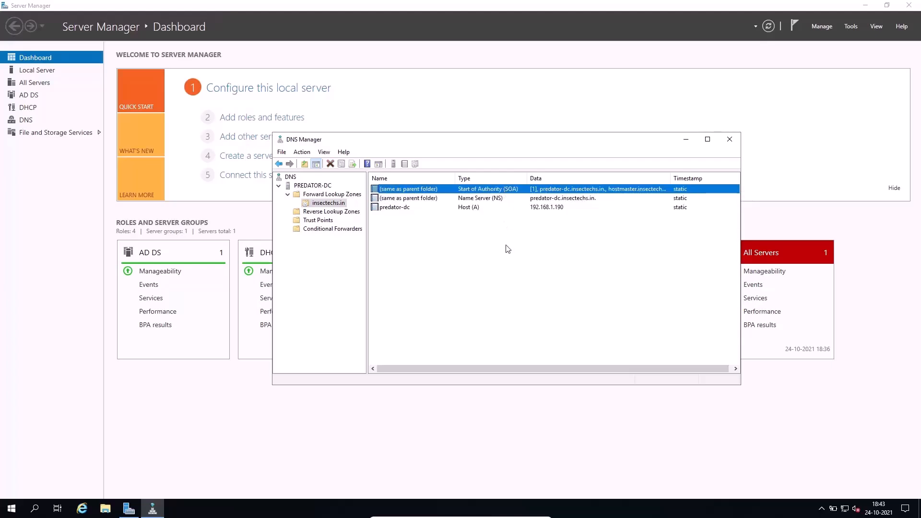
click(471, 239)
Inspect the predator-dc host record's host name, fully qualified domain name and IP address, then close its properties.
double_click(469, 207)
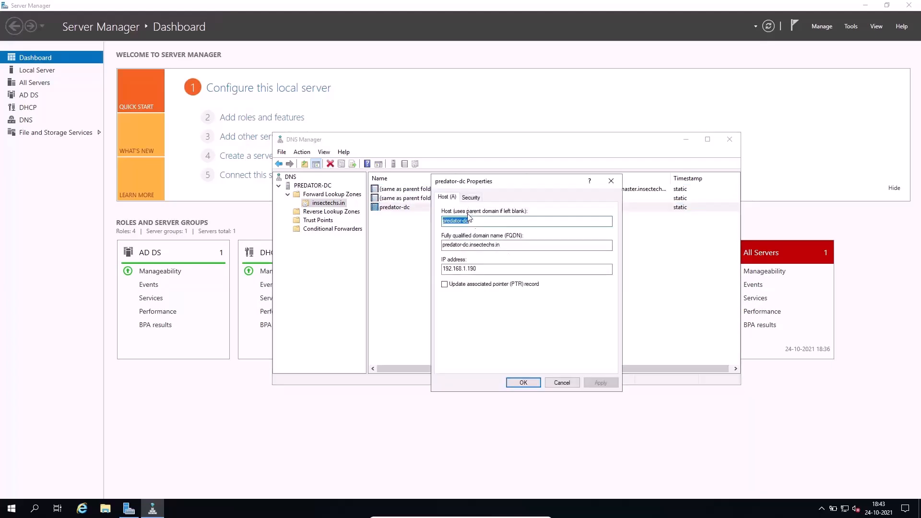
click(494, 221)
double_click(447, 221)
click(497, 220)
drag(489, 223, 439, 224)
drag(501, 245, 427, 245)
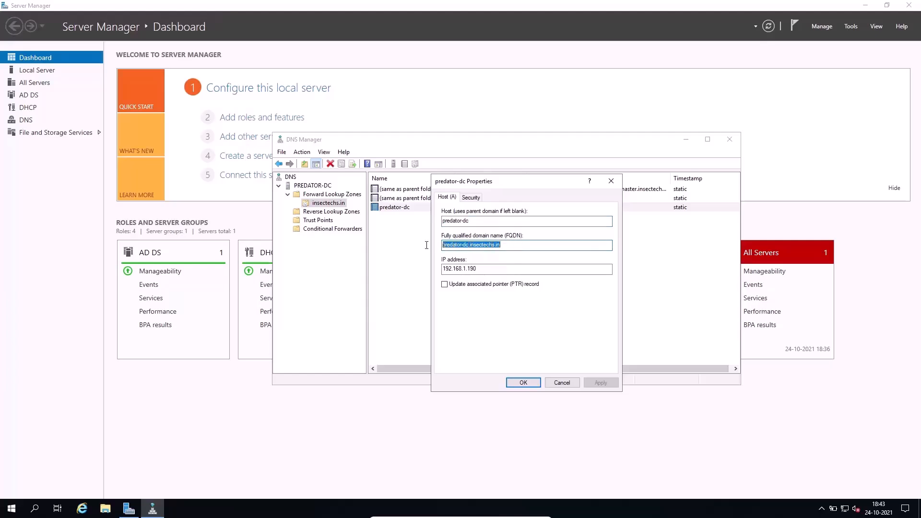
click(518, 245)
drag(501, 244, 435, 242)
drag(497, 268, 431, 270)
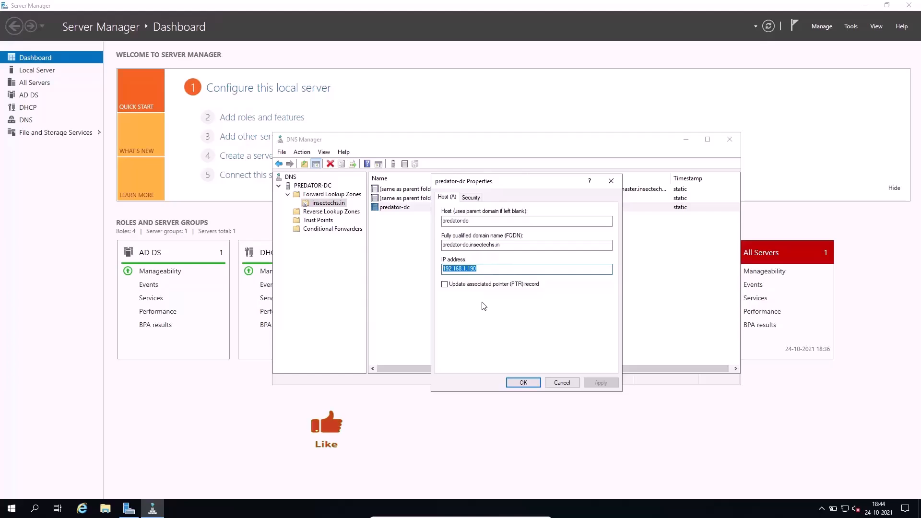
click(523, 383)
click(469, 247)
right_click(412, 237)
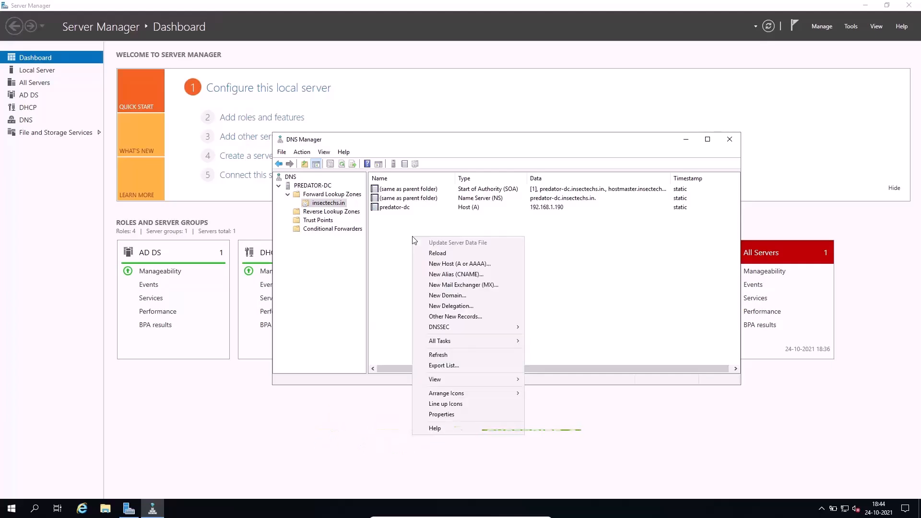
click(580, 266)
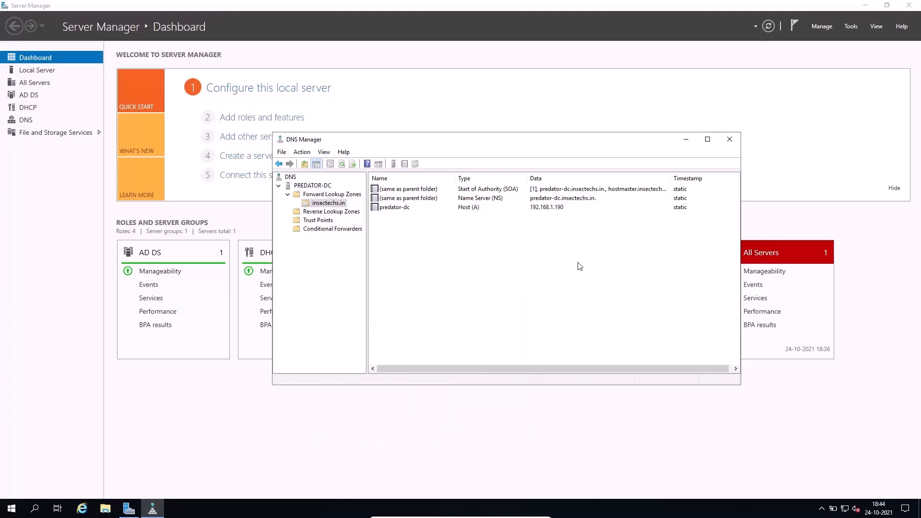
Start a new zone under Reverse Lookup Zones and advance the wizard to the zone type choice.
click(353, 214)
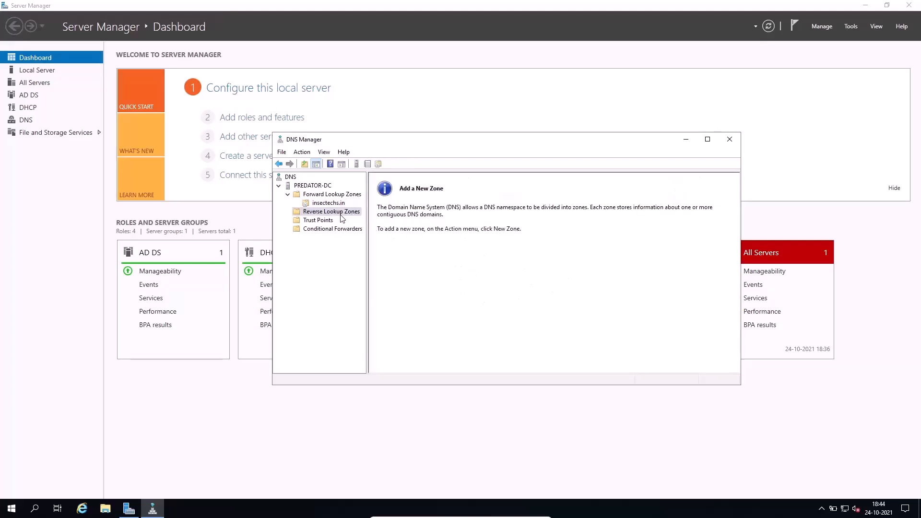
right_click(337, 215)
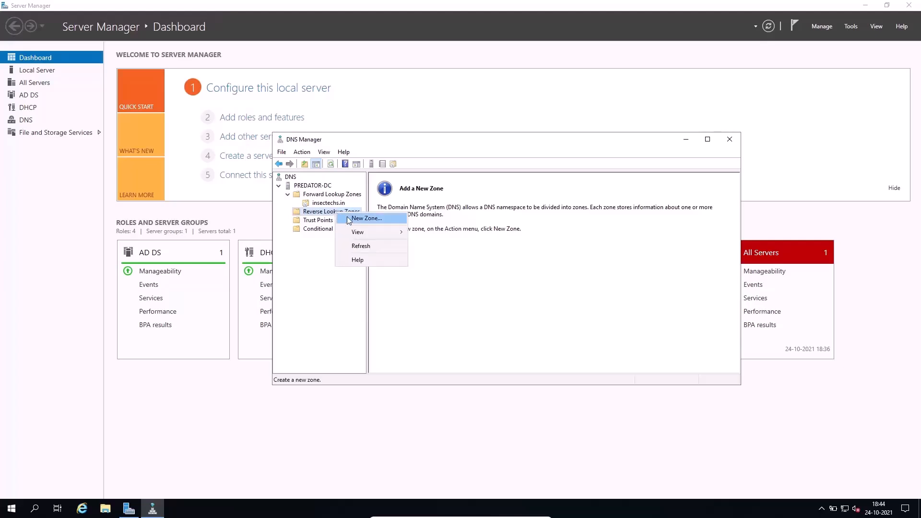
click(356, 219)
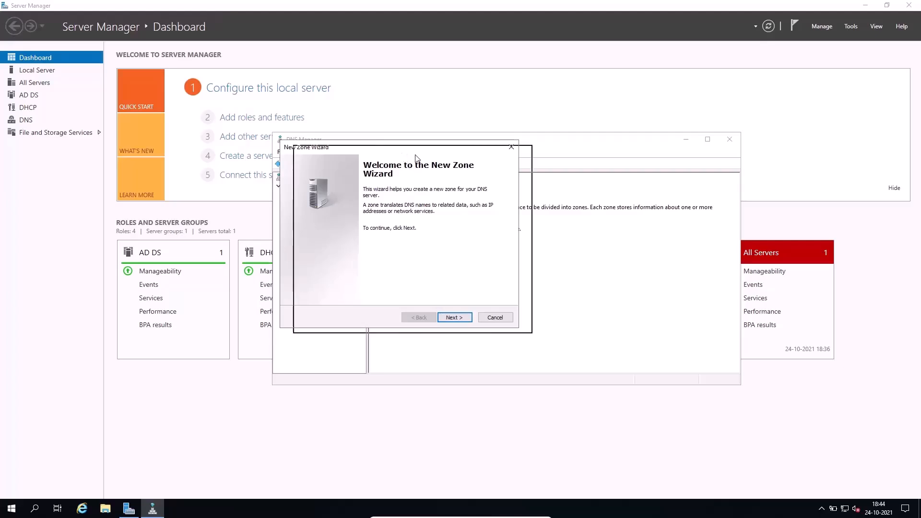
click(492, 330)
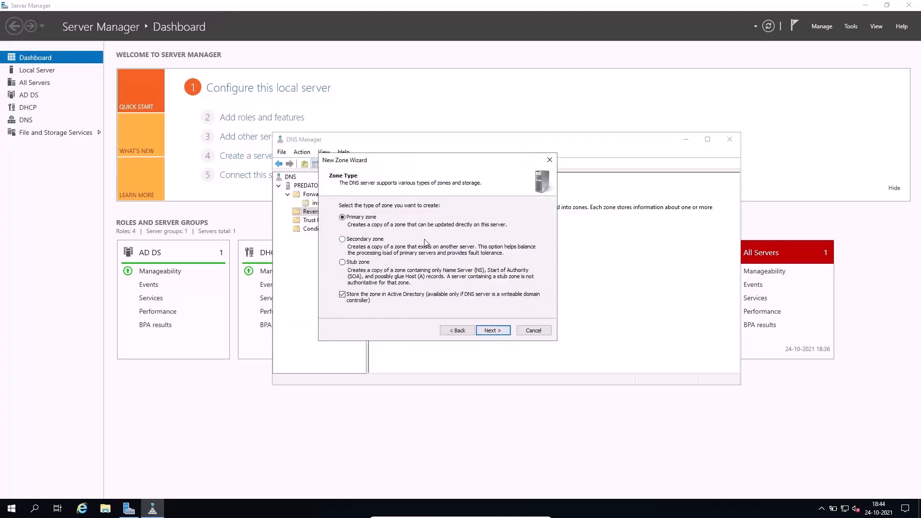
Make it an IPv4 primary zone stored in Active Directory, replicated to all DNS servers on domain controllers in the insectechs.in domain.
click(486, 330)
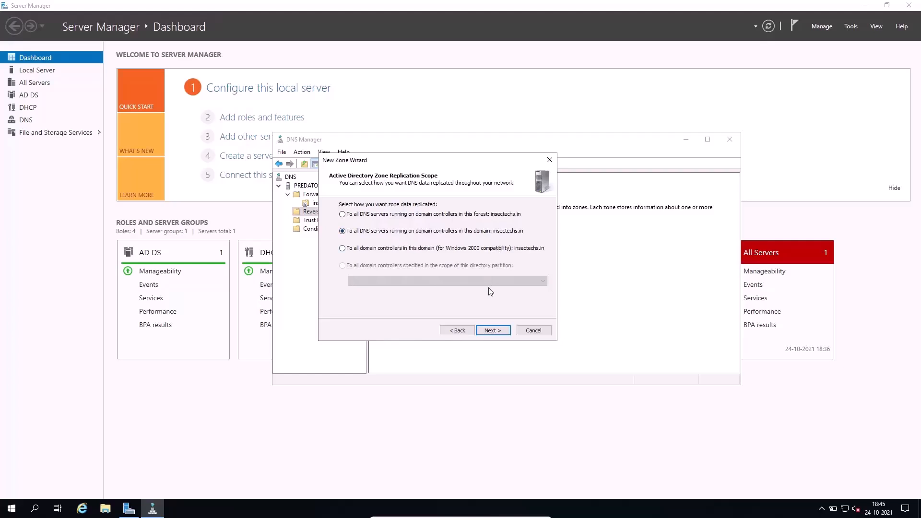
click(493, 329)
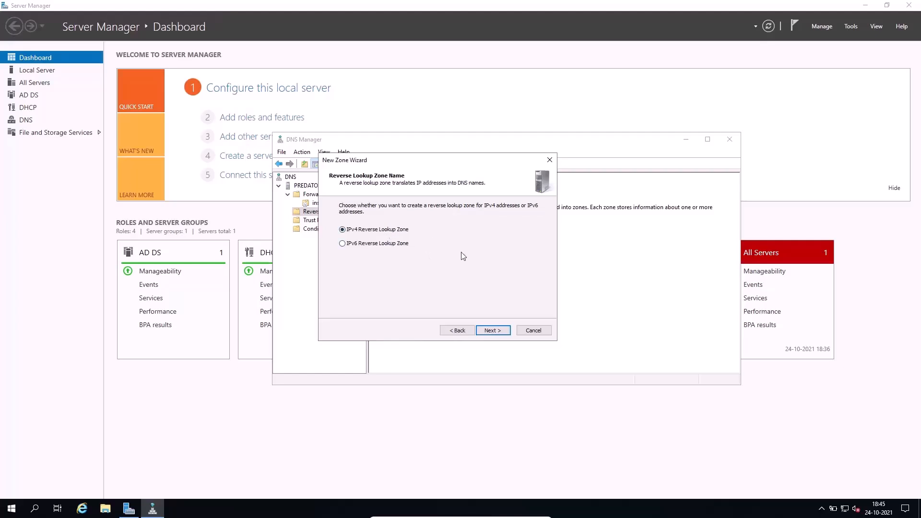
click(487, 329)
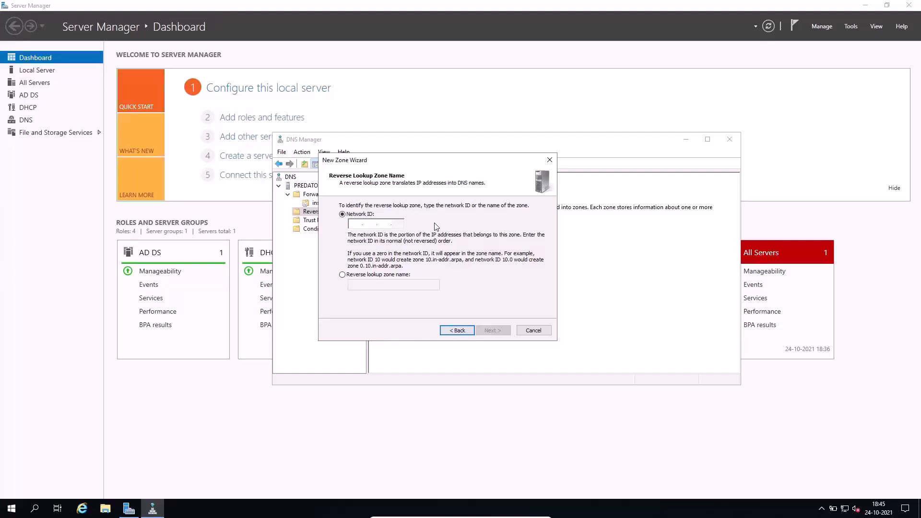
Set the reverse lookup zone's network ID to 192.168.1 and continue to the dynamic update options.
click(356, 226)
text(1)
text(92)
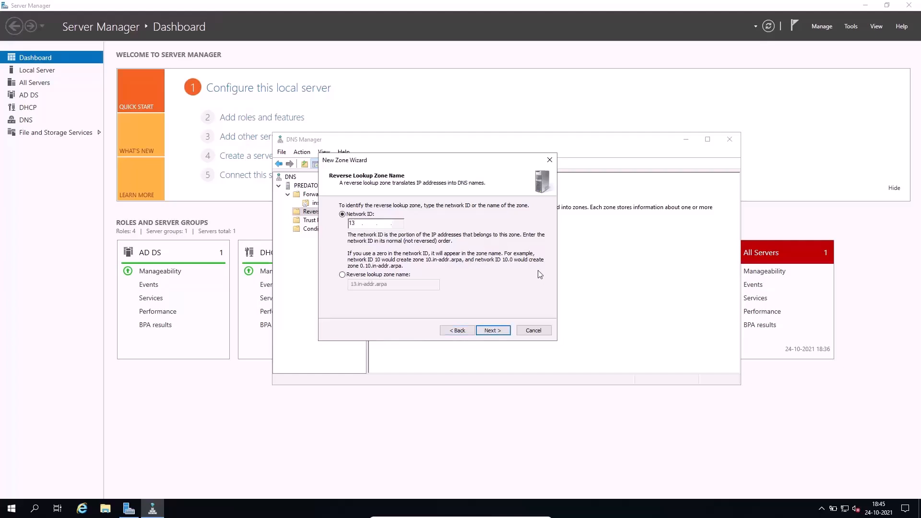
text(.168.1)
double_click(357, 224)
double_click(379, 224)
click(400, 226)
click(493, 331)
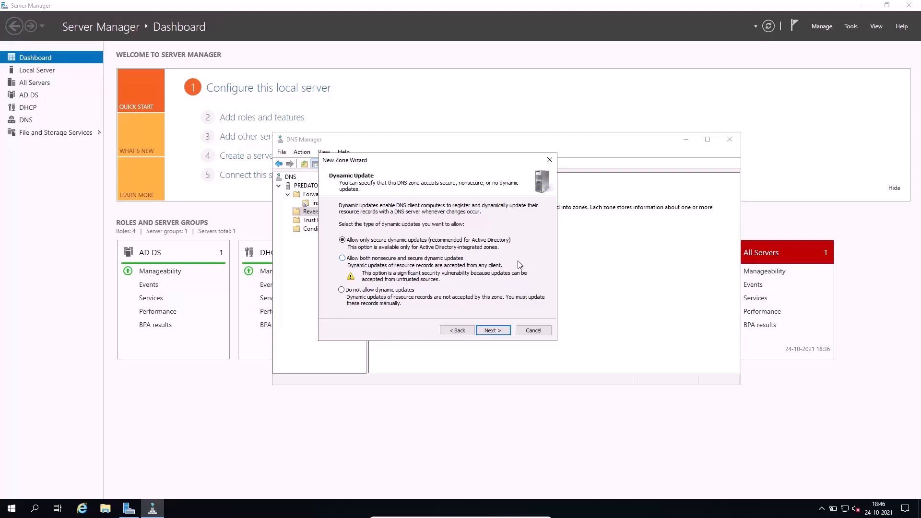
Allow only secure dynamic updates for the reverse lookup zone and continue to the summary.
click(401, 291)
click(355, 241)
click(491, 330)
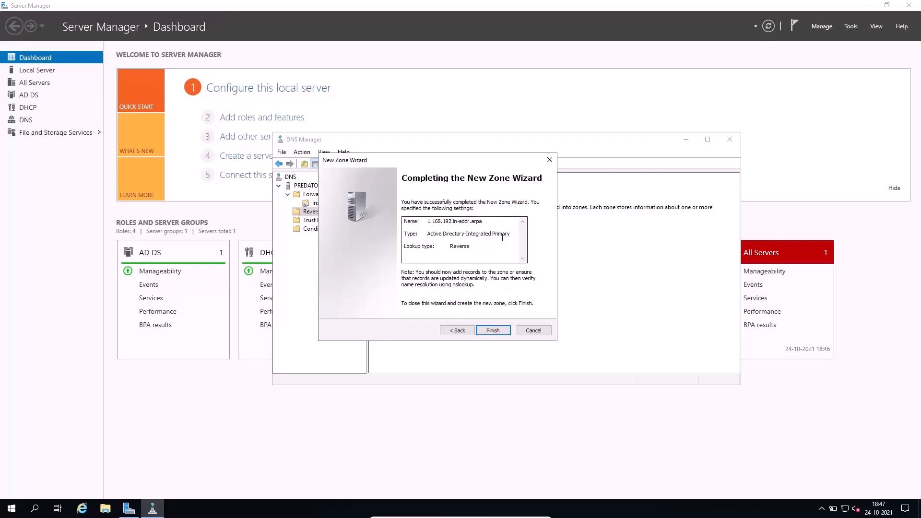
Review the zone name and lookup type in the wizard summary and finish creating the reverse zone.
drag(492, 222, 428, 219)
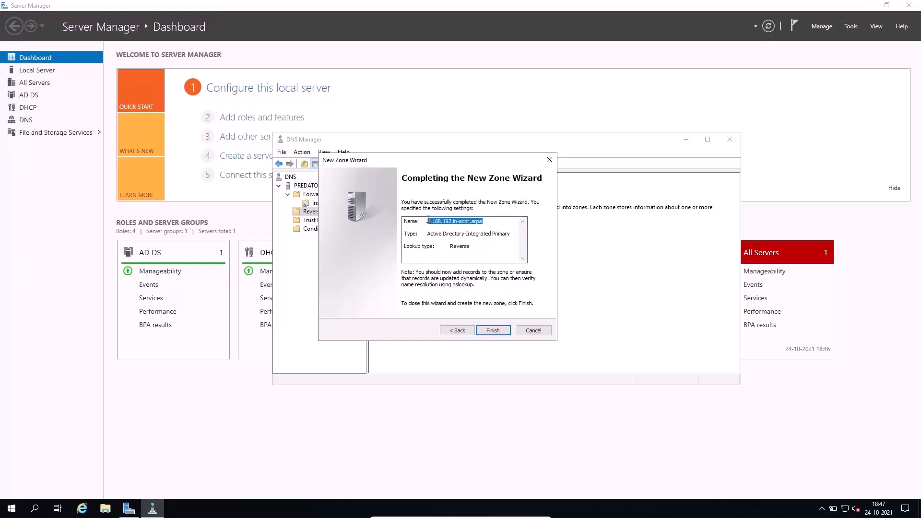
click(492, 243)
double_click(465, 248)
click(484, 331)
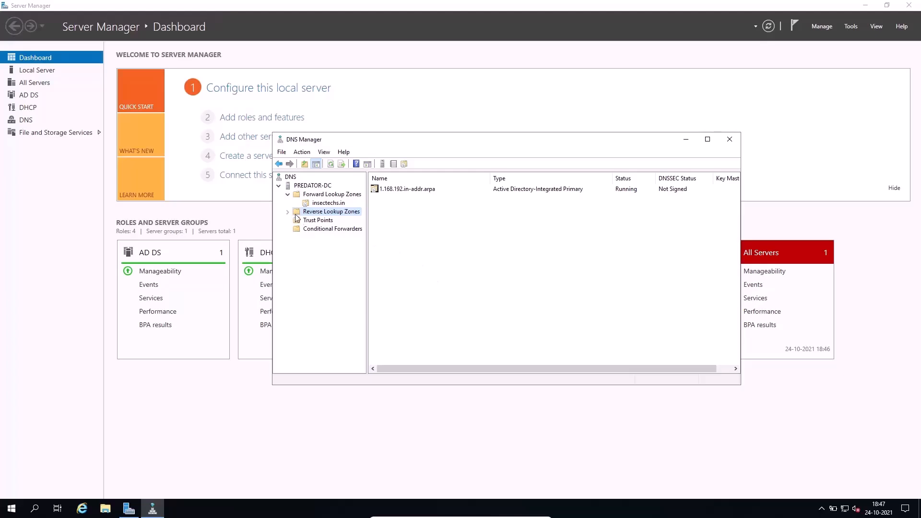
Examine the records in the 1.168.192.in-addr.arpa reverse zone and compare them with those in the insectechs.in forward zone.
click(289, 212)
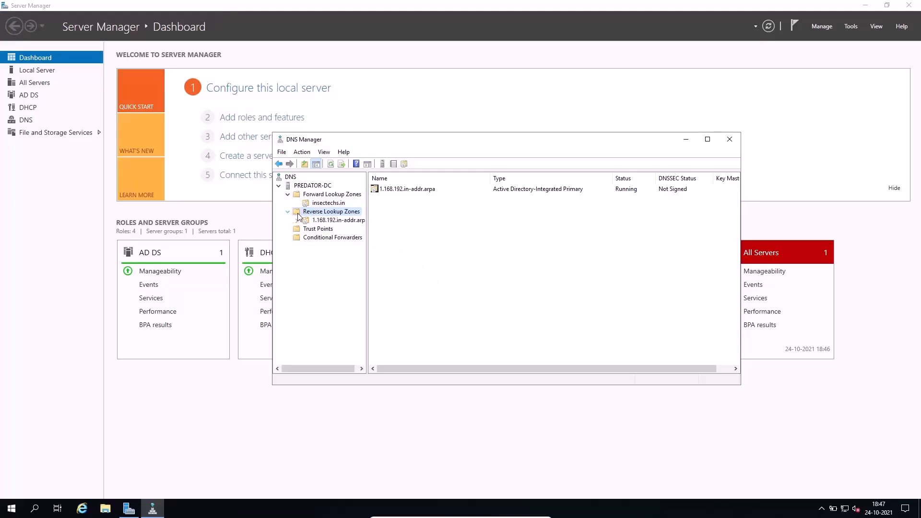
click(319, 222)
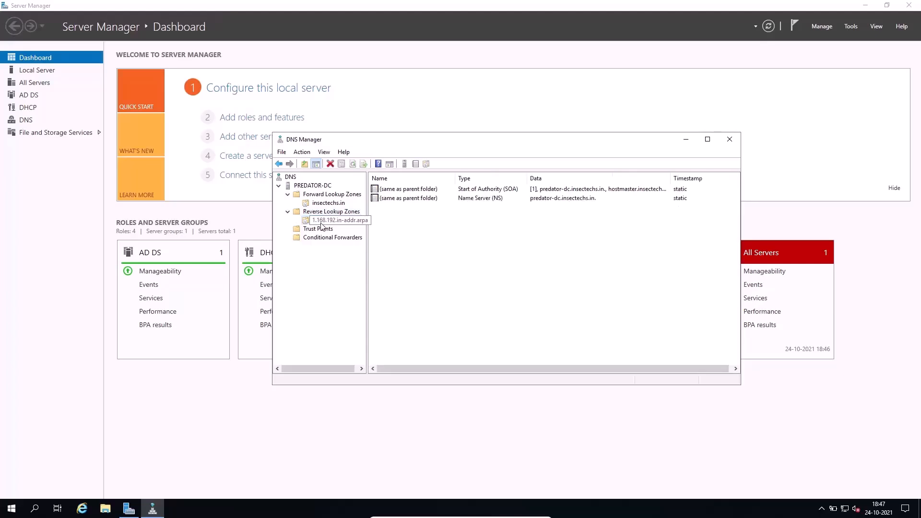
click(499, 198)
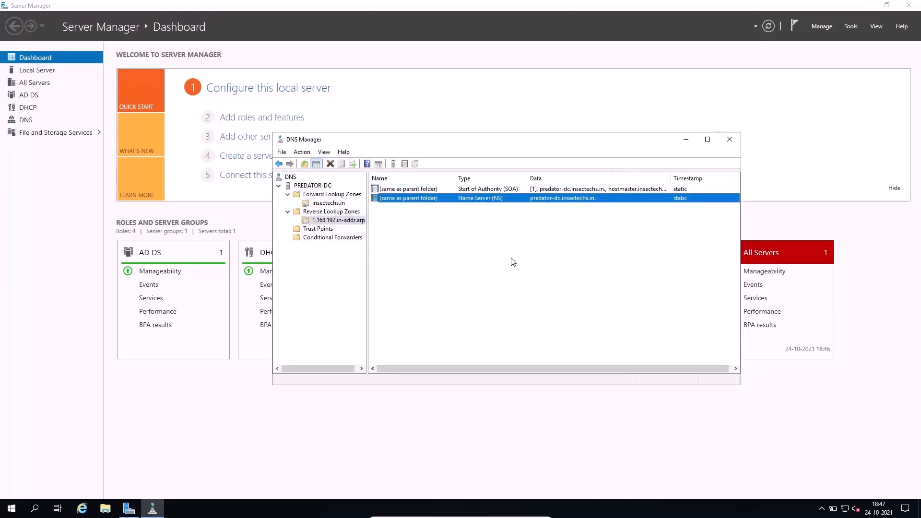
click(512, 189)
click(339, 203)
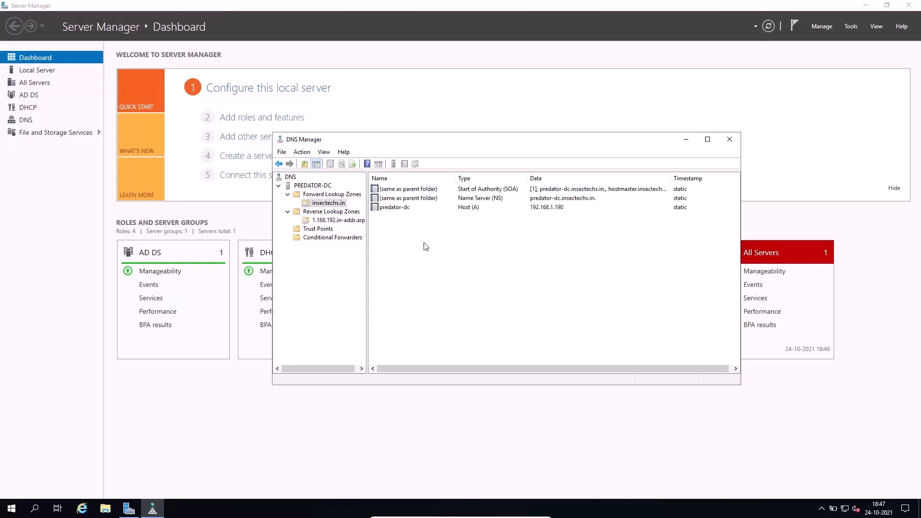
click(332, 221)
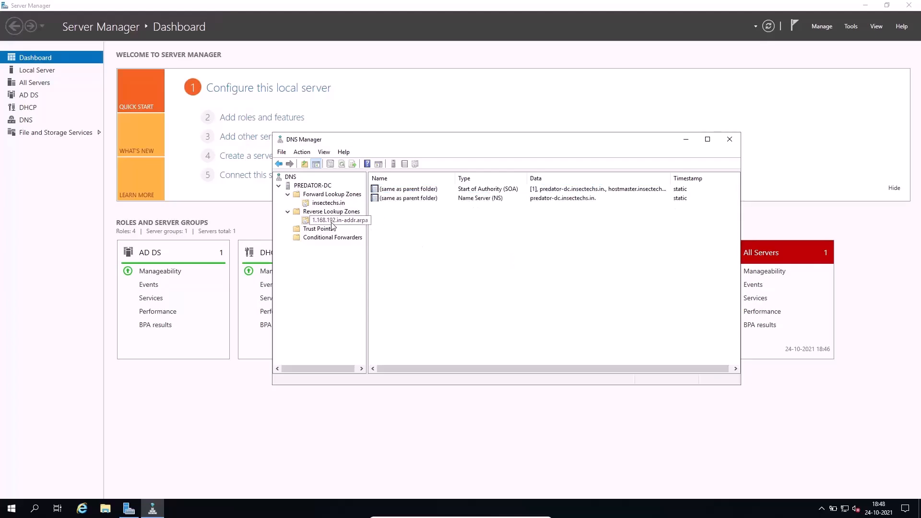
click(331, 230)
click(335, 221)
click(353, 197)
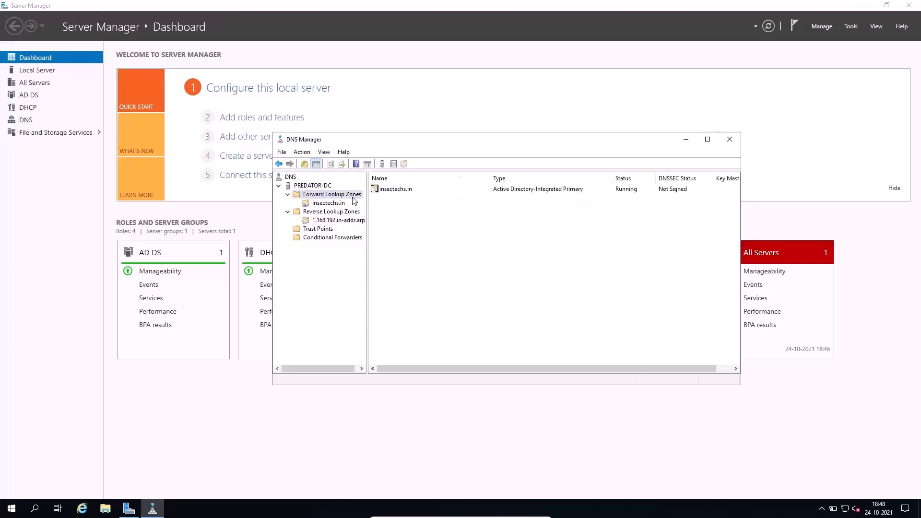
click(335, 205)
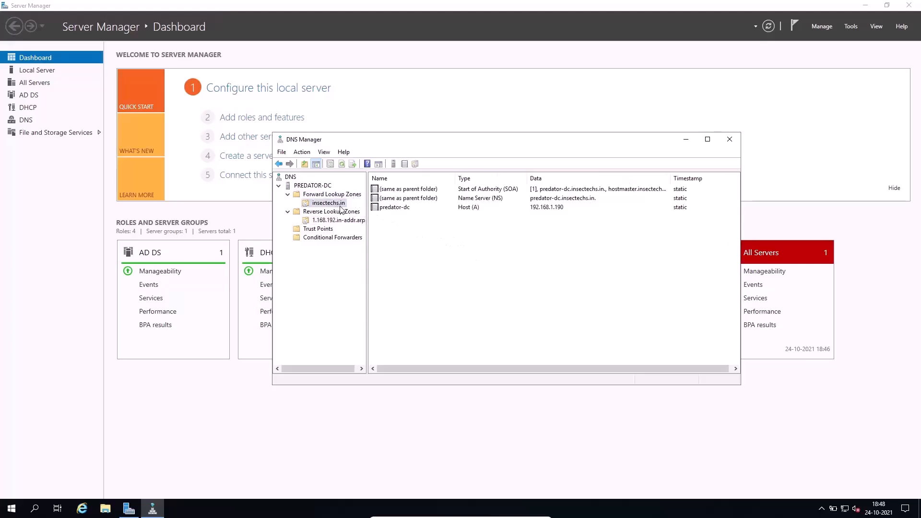
right_click(429, 253)
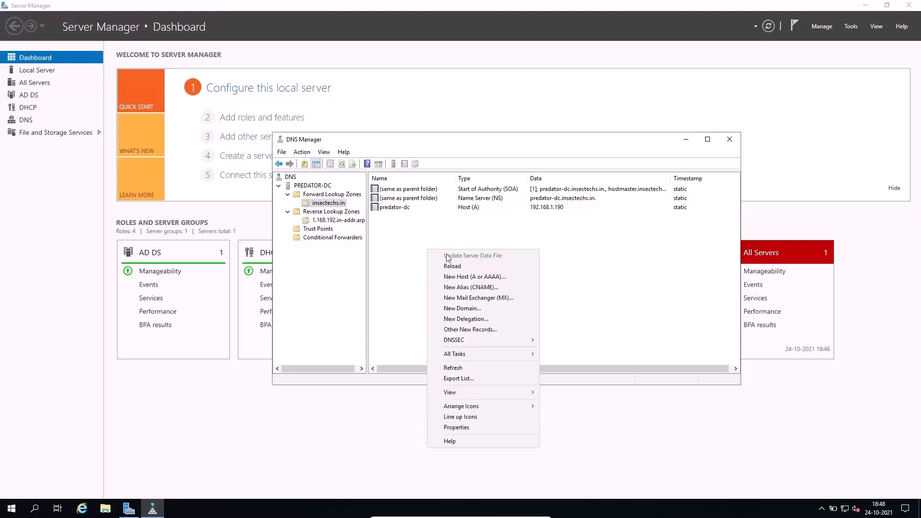
click(410, 269)
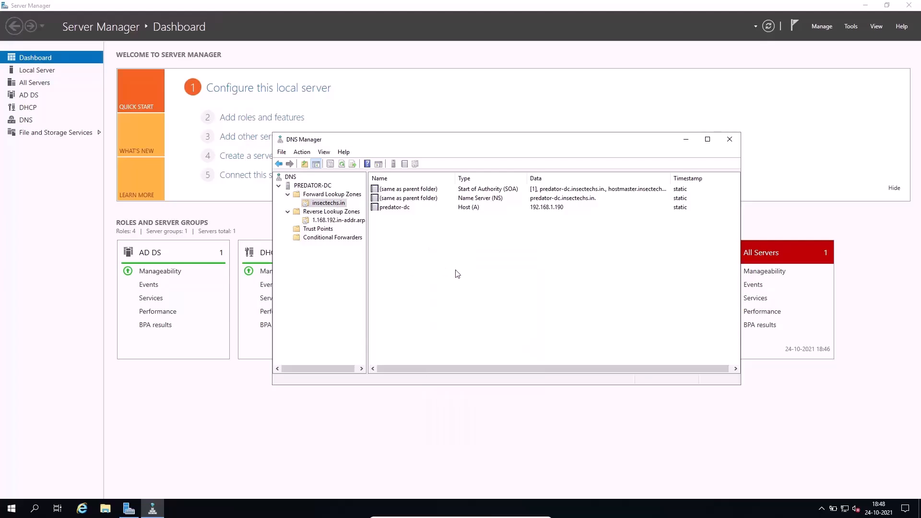
click(326, 205)
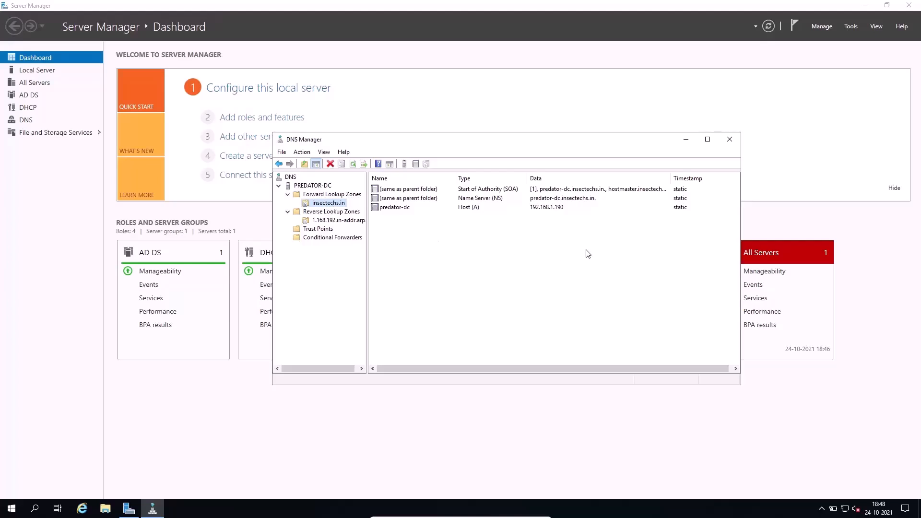
Start a new host (A) record in the insectechs.in forward zone and name it COMPUTER-1.
right_click(465, 259)
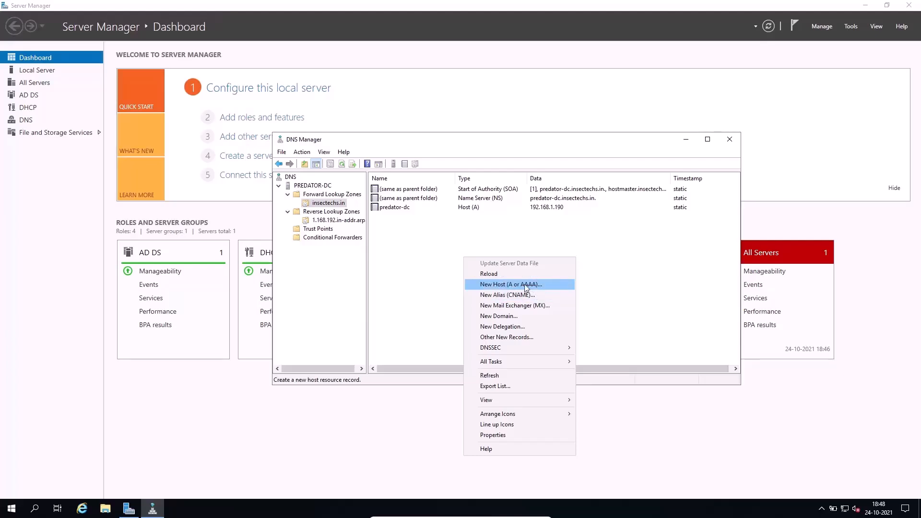
click(504, 284)
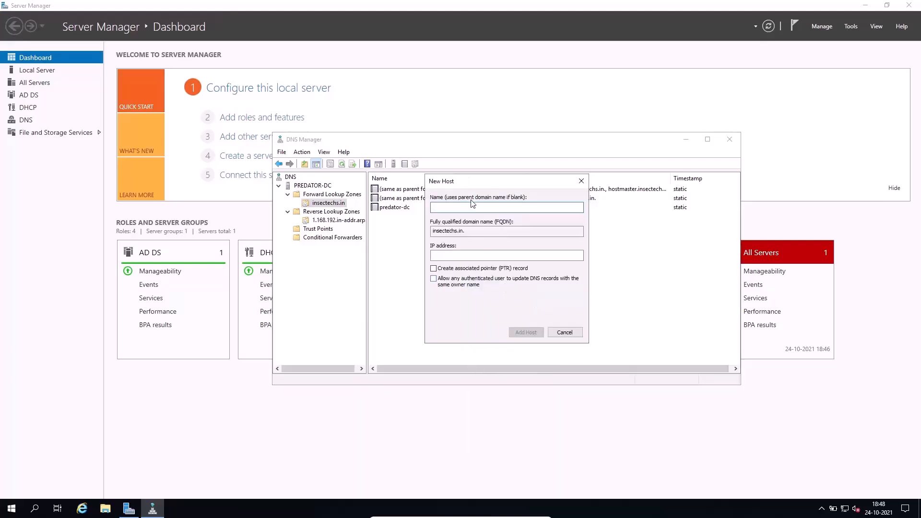
drag(490, 181, 542, 208)
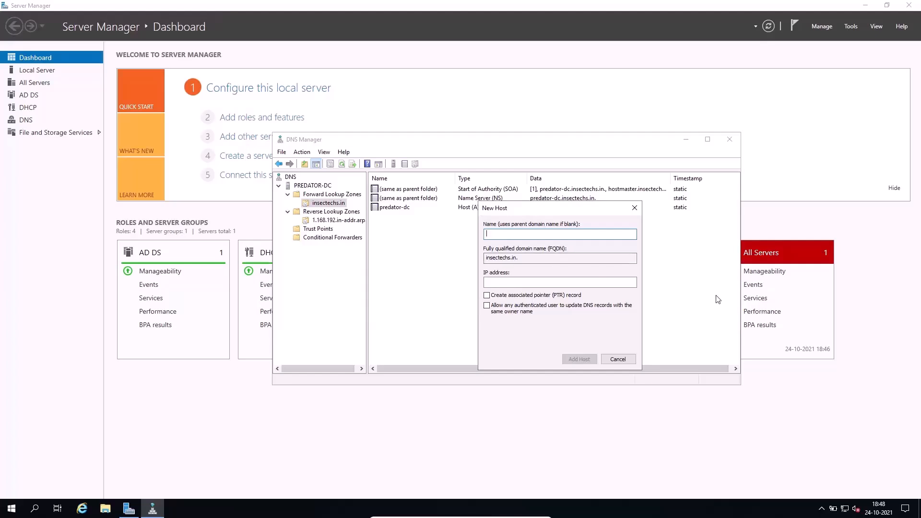
text(COMPUTER-1)
Set the COMPUTER-1 host's IP address to 192.168.1.93 and check it against the fully qualified domain name.
click(548, 282)
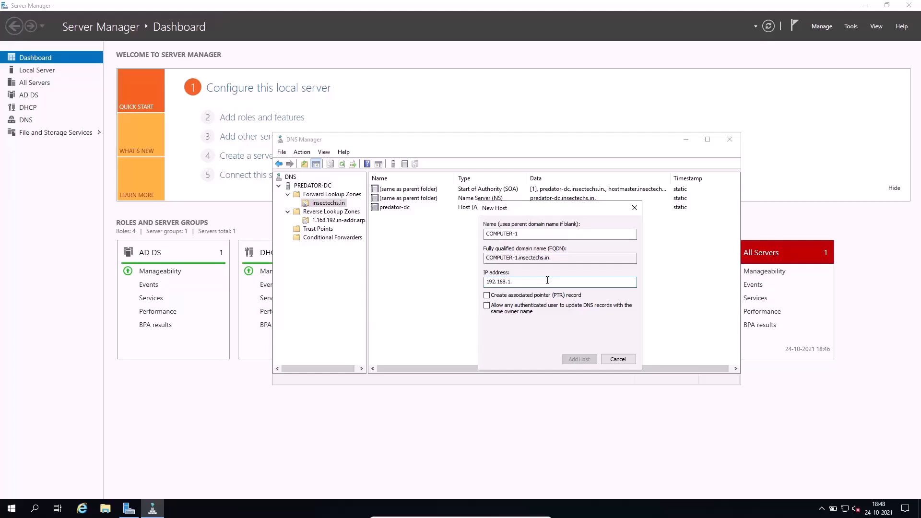
text(192.168.1.93)
double_click(561, 257)
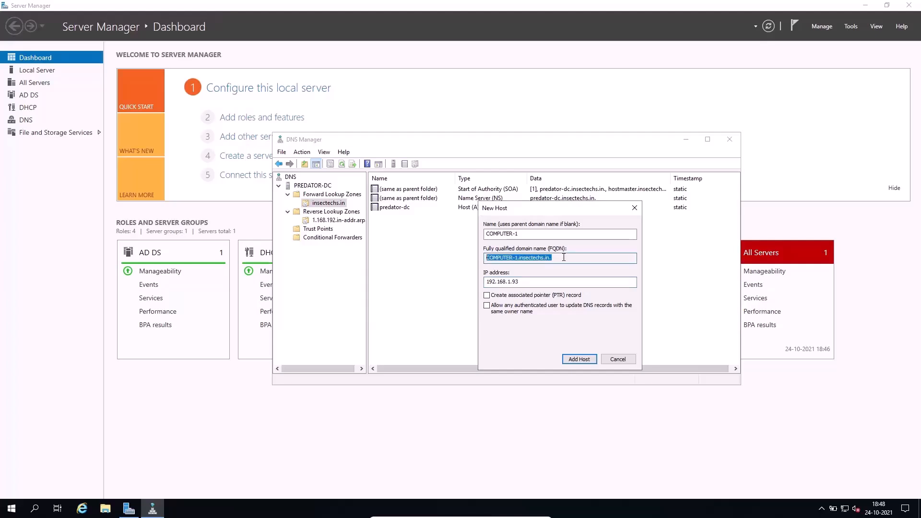
drag(567, 256, 456, 250)
drag(524, 282, 475, 284)
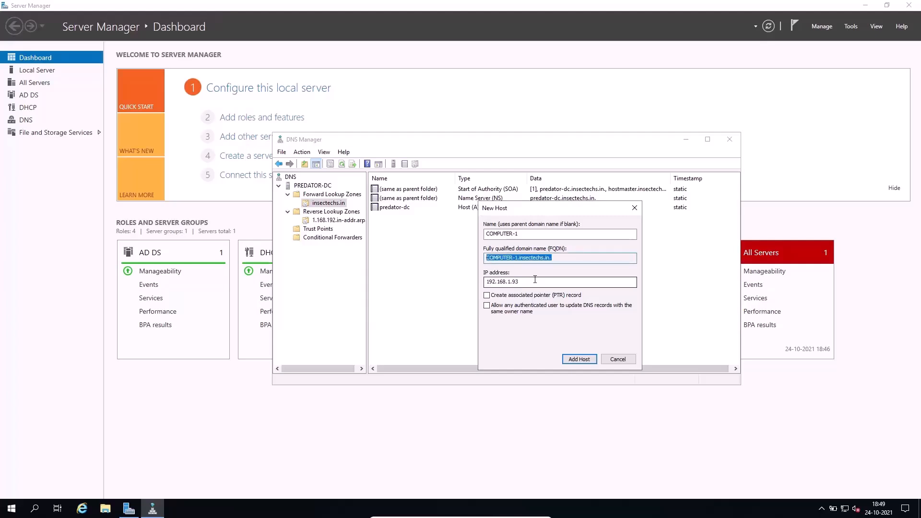
drag(557, 257, 470, 284)
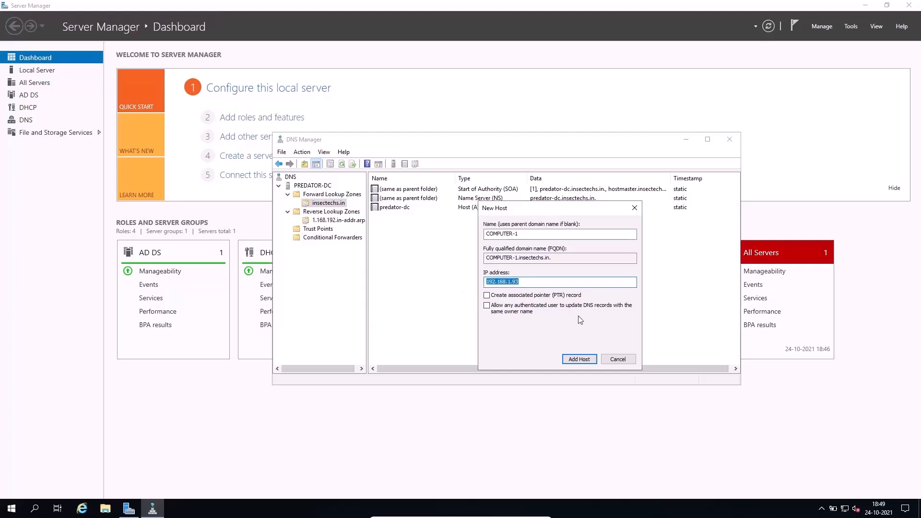
Enable creation of the associated pointer (PTR) record, add the COMPUTER-1 host, and close the new host form.
click(487, 296)
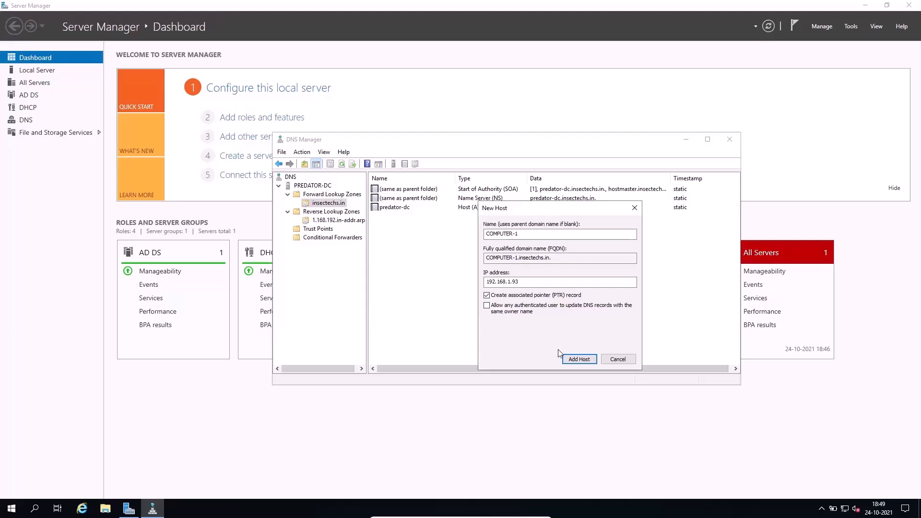
click(573, 359)
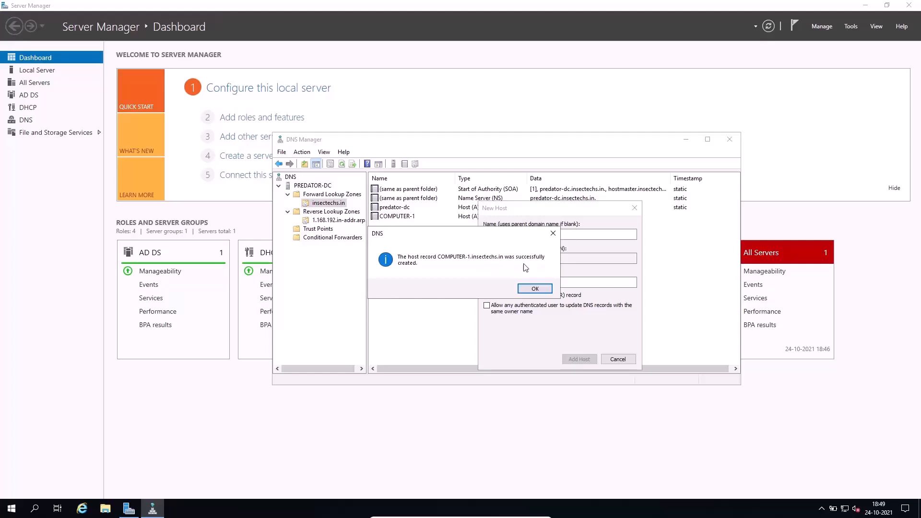
click(534, 288)
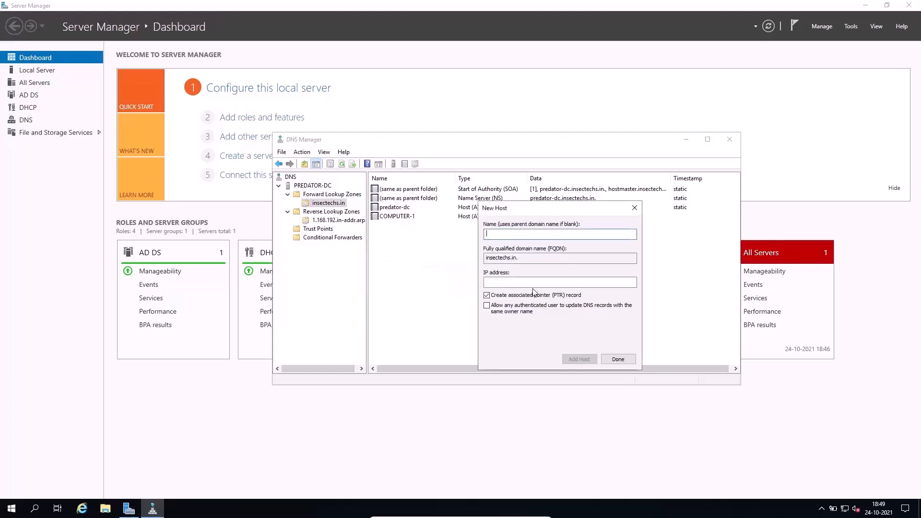
click(619, 359)
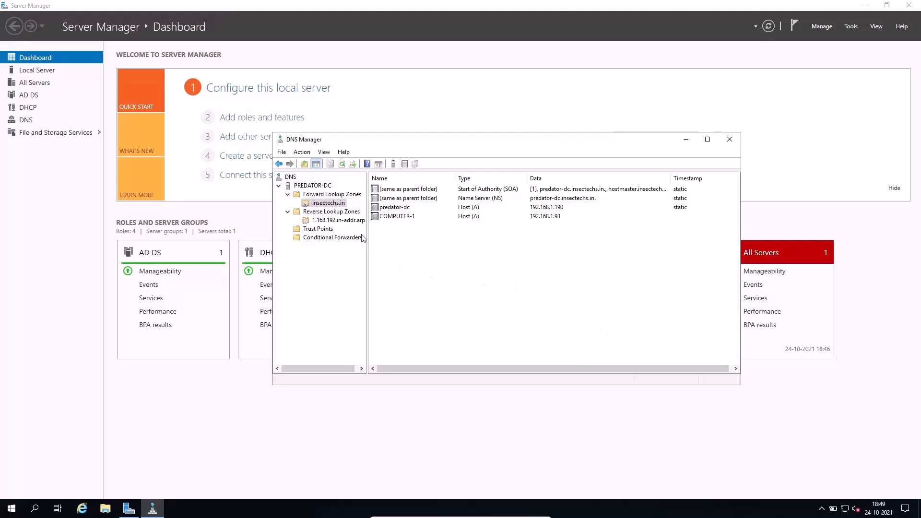
Open the 1.168.192.in-addr.arpa reverse zone and refresh its record list.
click(339, 213)
click(338, 220)
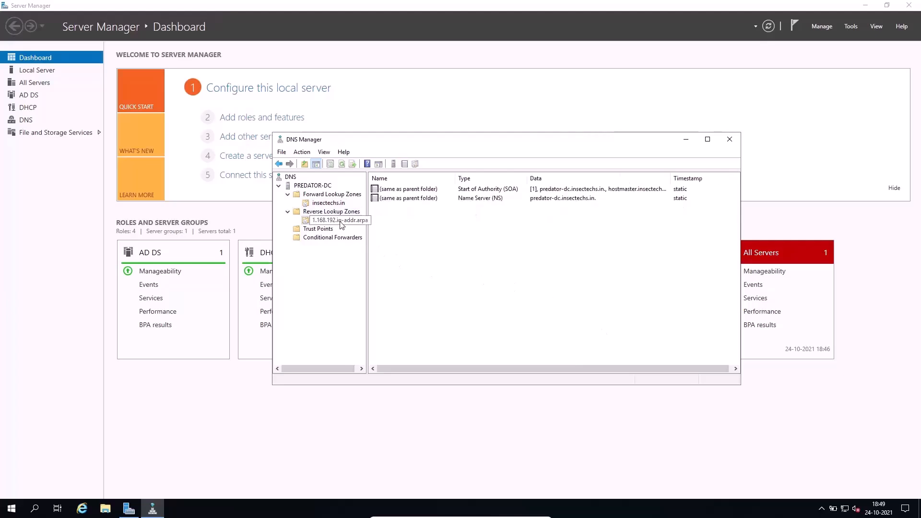
right_click(482, 251)
click(512, 348)
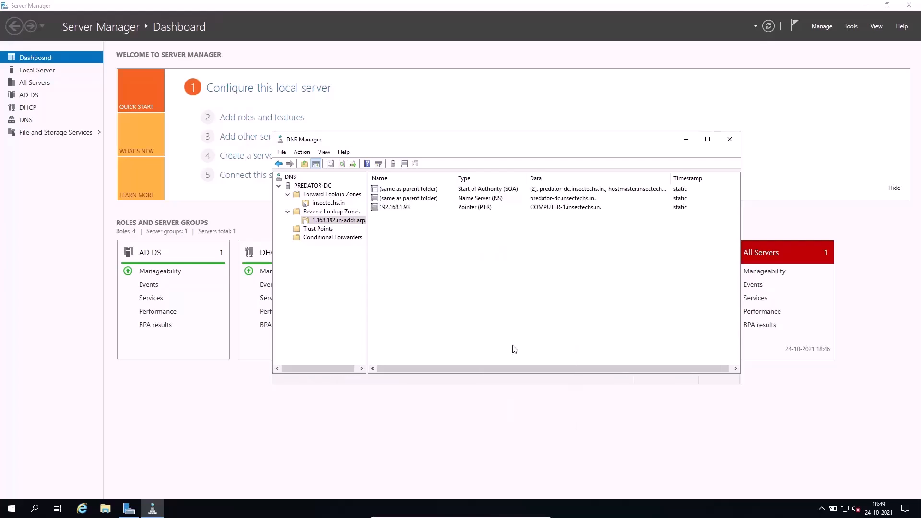
Delete the 192.168.1.93 pointer (PTR) record from the 1.168.192.in-addr.arpa reverse zone.
click(467, 209)
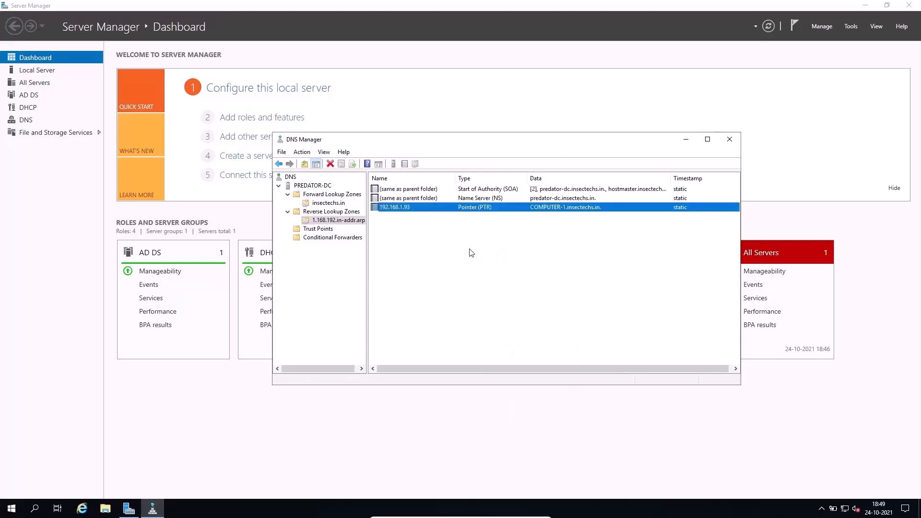
right_click(469, 210)
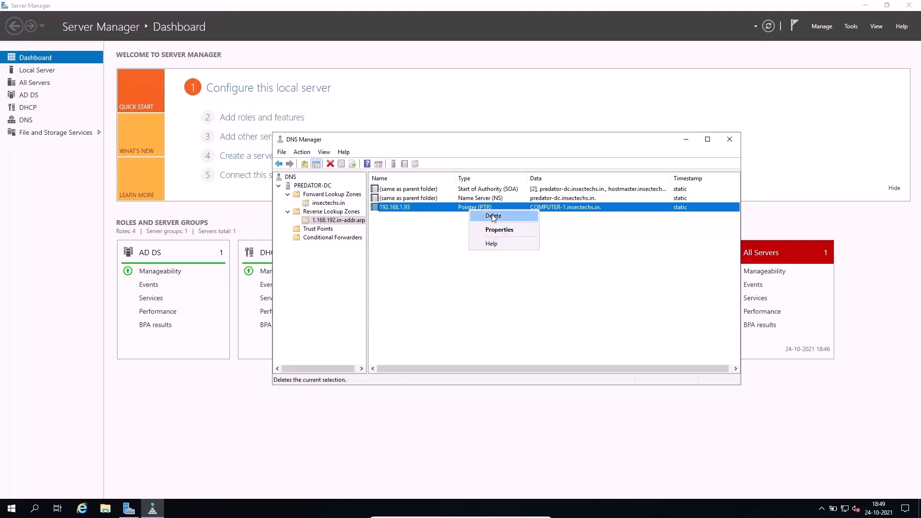
click(491, 217)
click(490, 288)
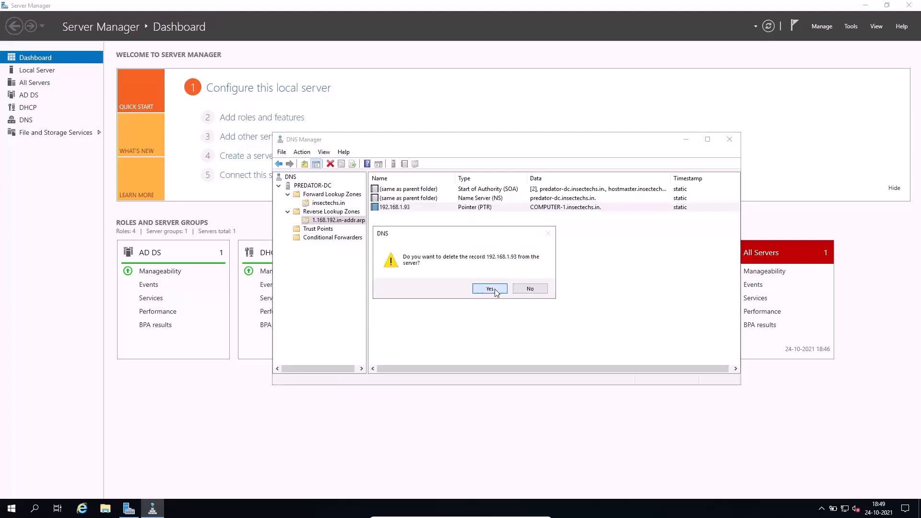
click(336, 204)
click(403, 217)
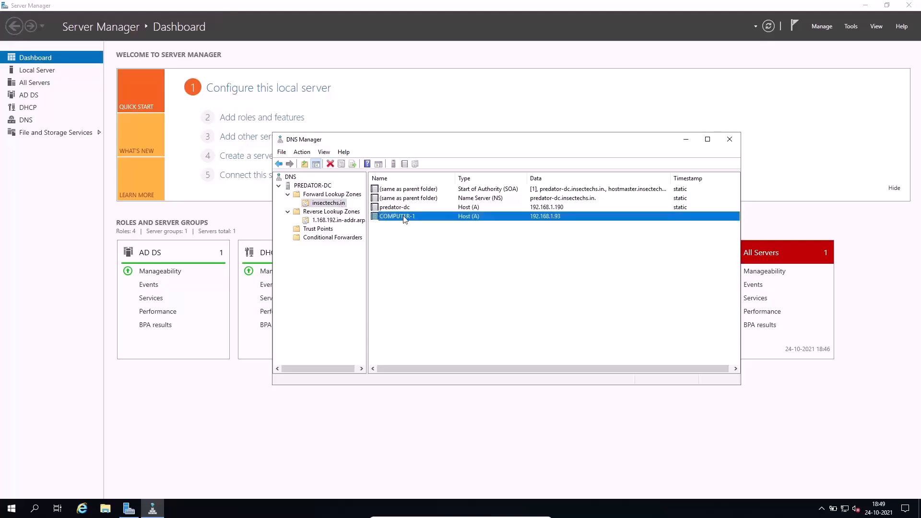
click(424, 261)
right_click(424, 261)
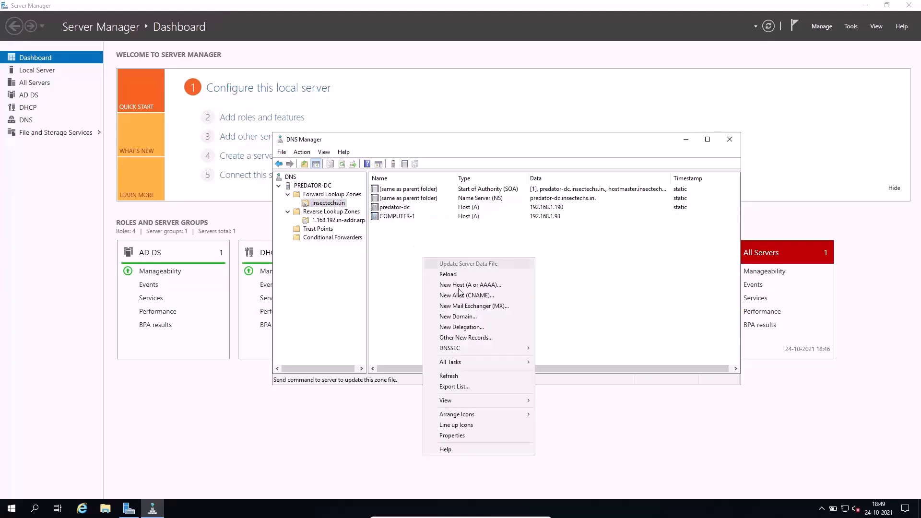
click(400, 287)
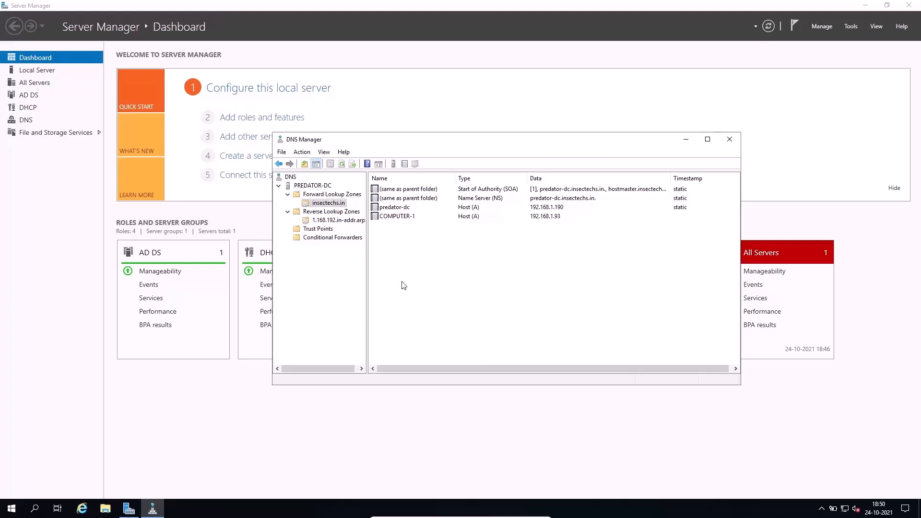
Add a host record named COMPUTER-2 with IP address 192.168.1.95 and an associated PTR record to the insectechs.in zone.
click(349, 196)
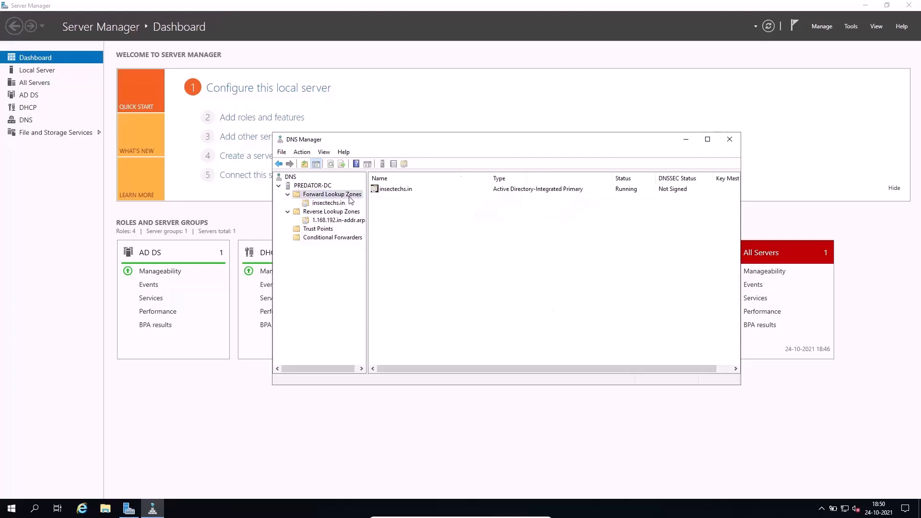
click(340, 203)
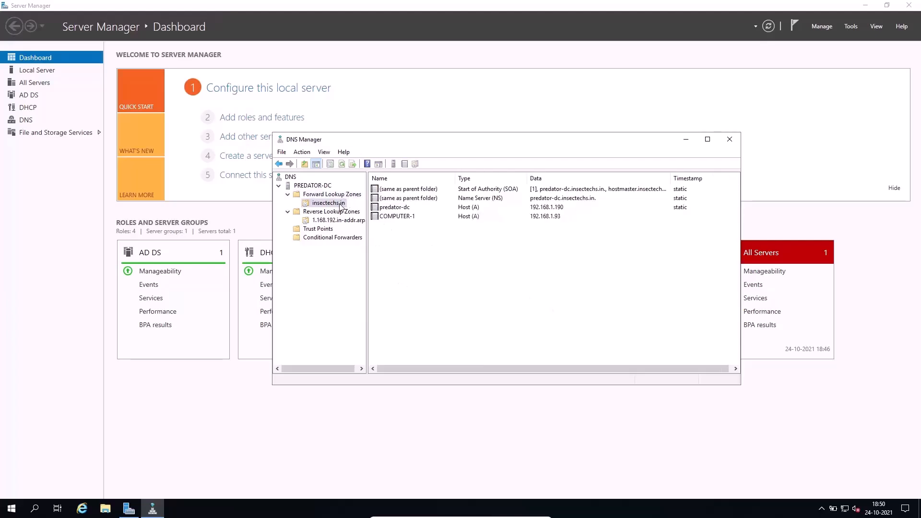
right_click(476, 278)
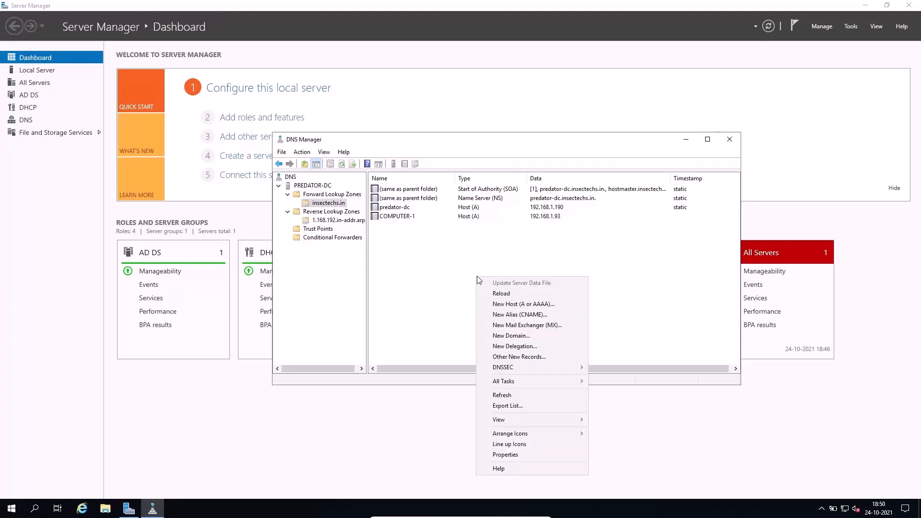
click(502, 304)
text(COMPUTER-2)
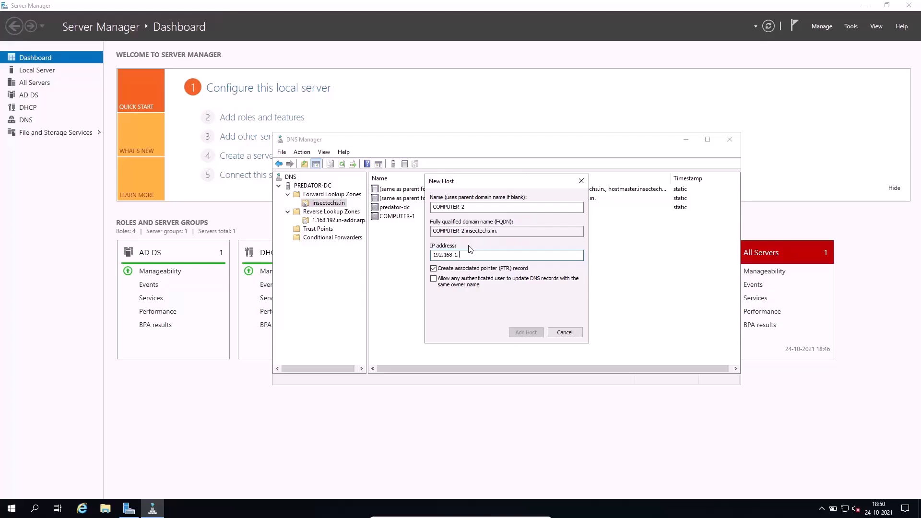
text(9)
click(525, 333)
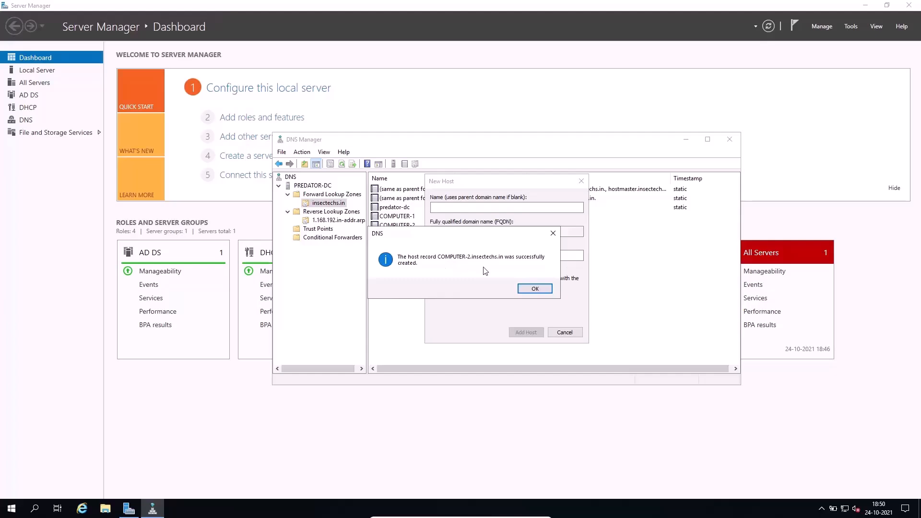
click(534, 289)
click(565, 333)
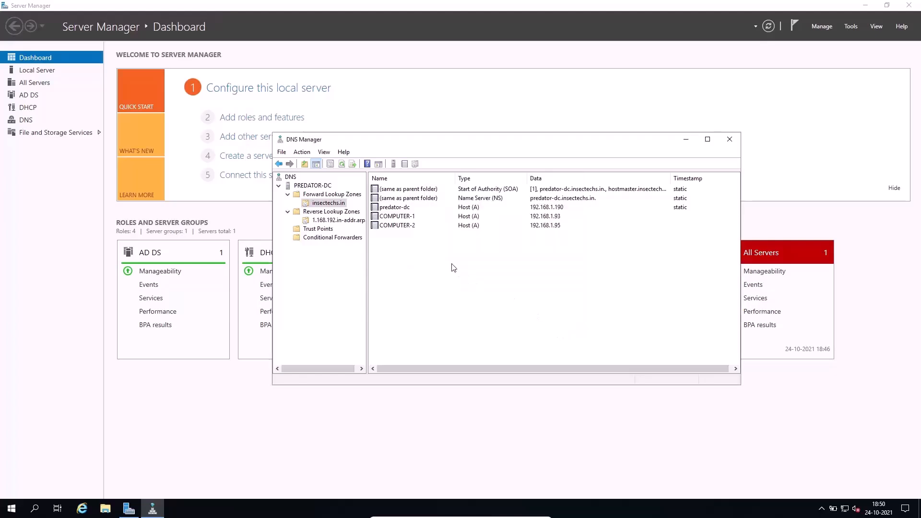
Refresh the insectechs.in forward zone and examine its COMPUTER-2, name server and predator-dc records.
right_click(452, 266)
click(478, 382)
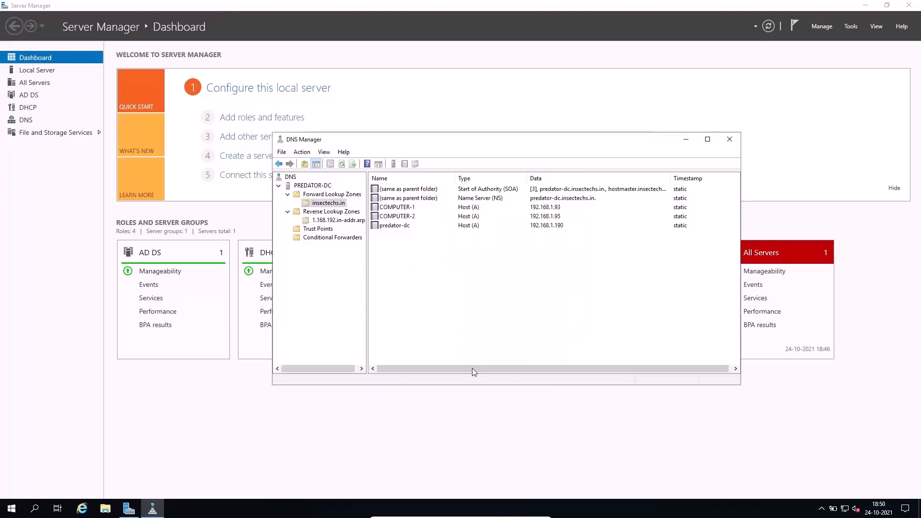
click(406, 217)
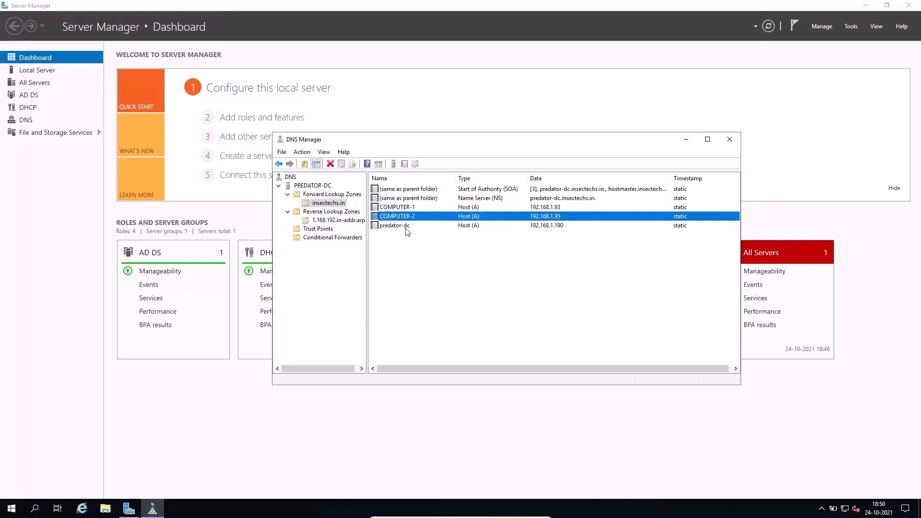
click(410, 198)
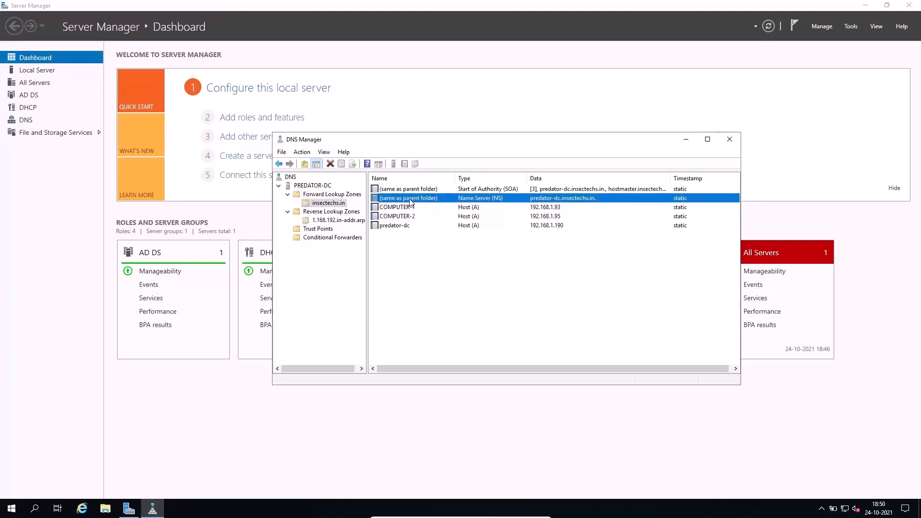
click(401, 226)
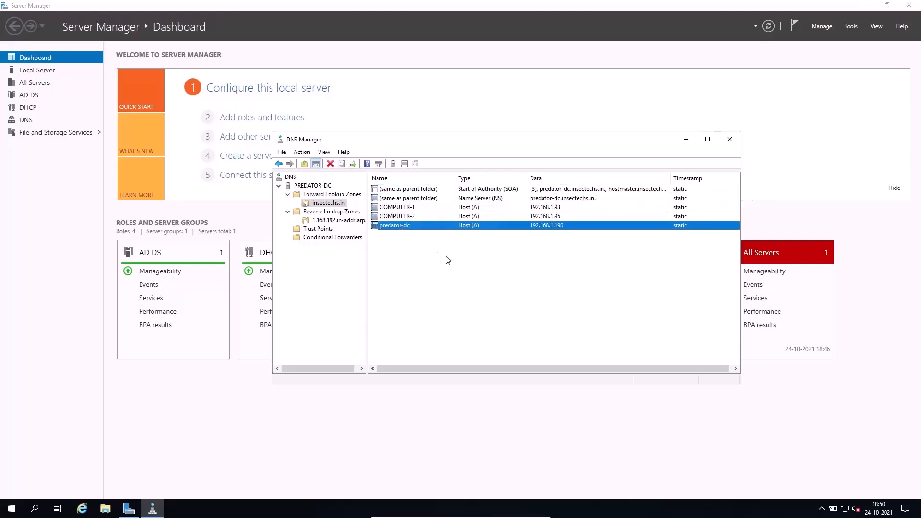
Refresh the 1.168.192.in-addr.arpa reverse zone and check its records for the COMPUTER-2 pointer.
click(332, 212)
click(341, 222)
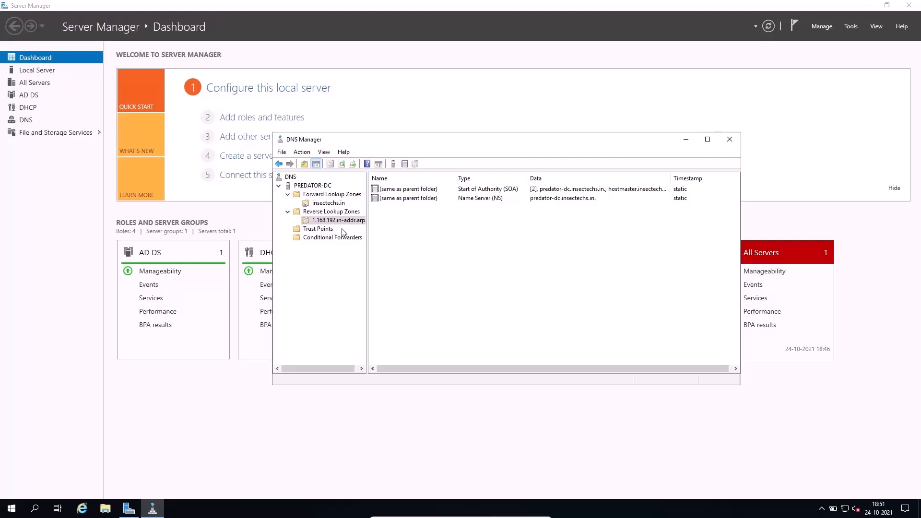
right_click(438, 234)
click(469, 334)
click(334, 213)
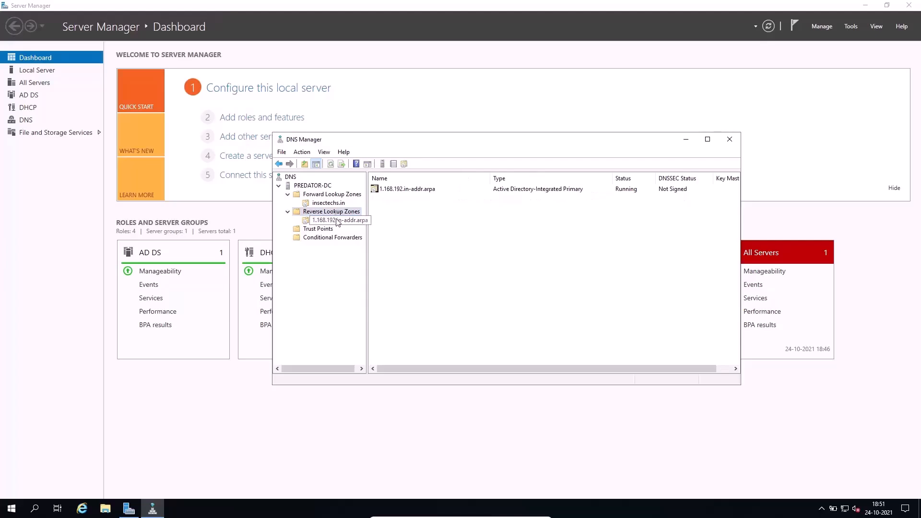
click(337, 221)
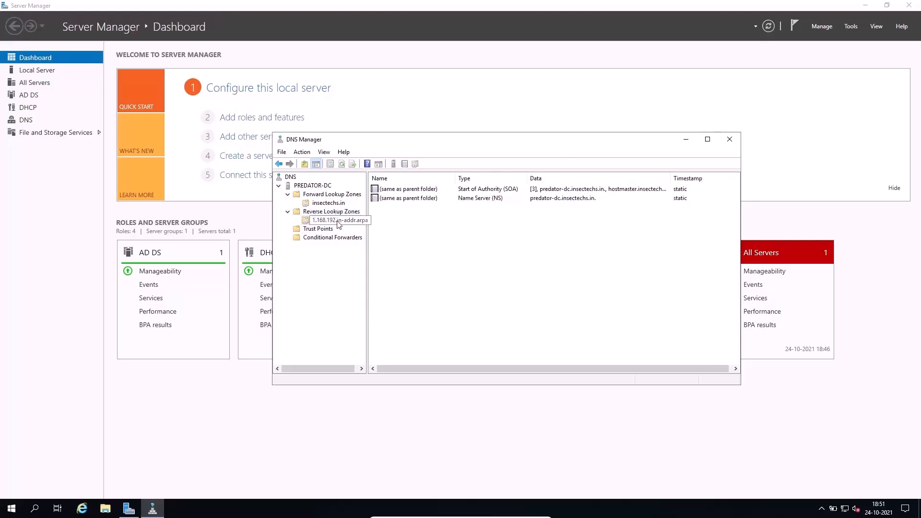
Start a new pointer (PTR) record in the 1.168.192.in-addr.arpa zone with host IP address 192.168.1.93.
right_click(436, 248)
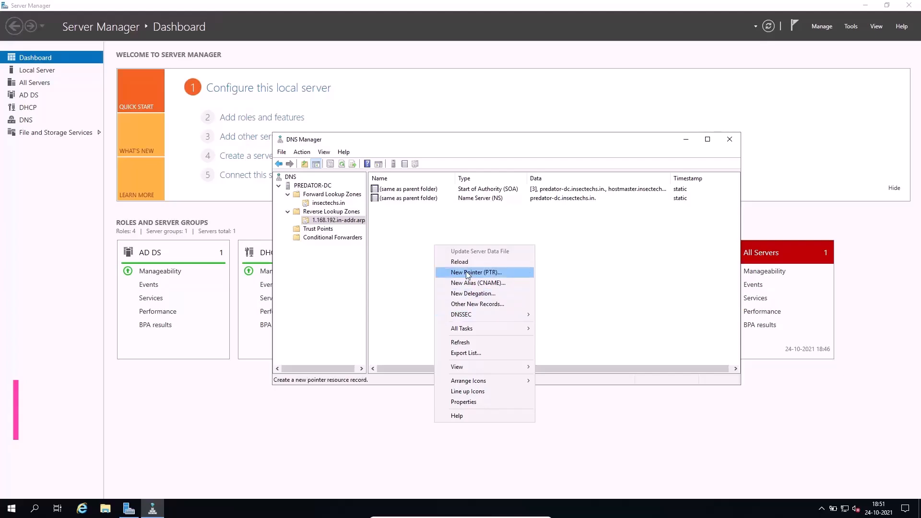
click(467, 273)
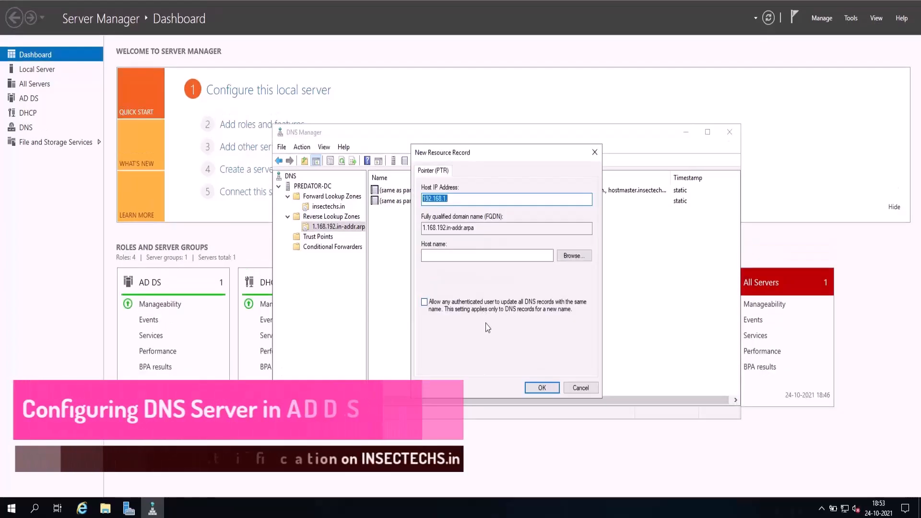
drag(503, 155, 541, 177)
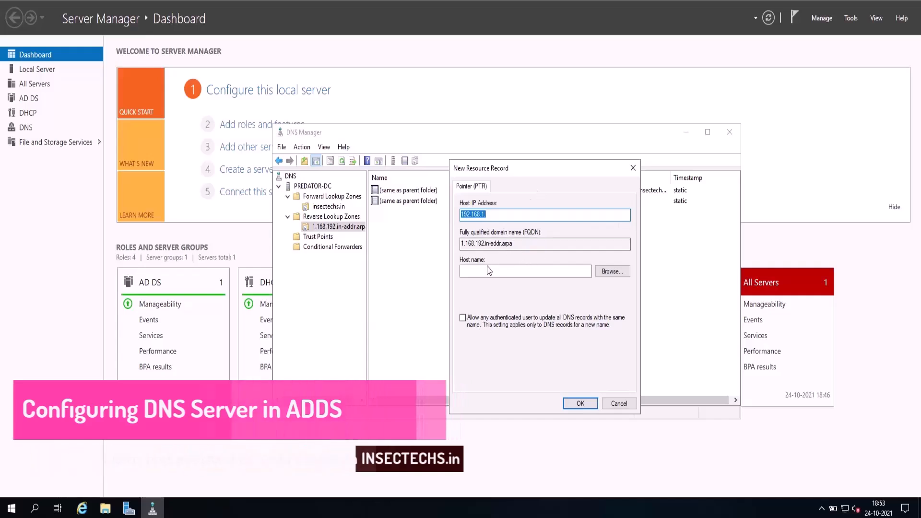
click(523, 213)
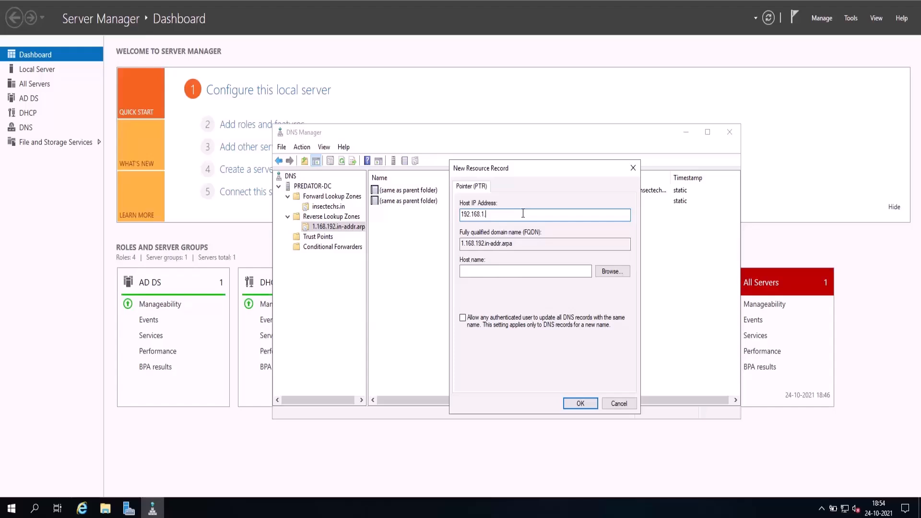
text(.)
text(93)
Choose the COMPUTER-1 host from PREDATOR-DC's insectechs.in forward zone as the pointer's host name and create the record.
click(615, 272)
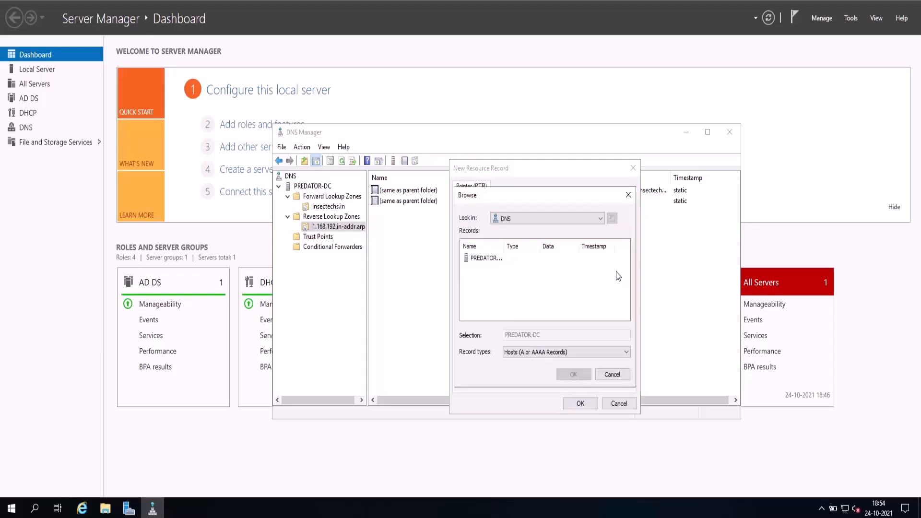
click(490, 259)
drag(510, 243, 536, 248)
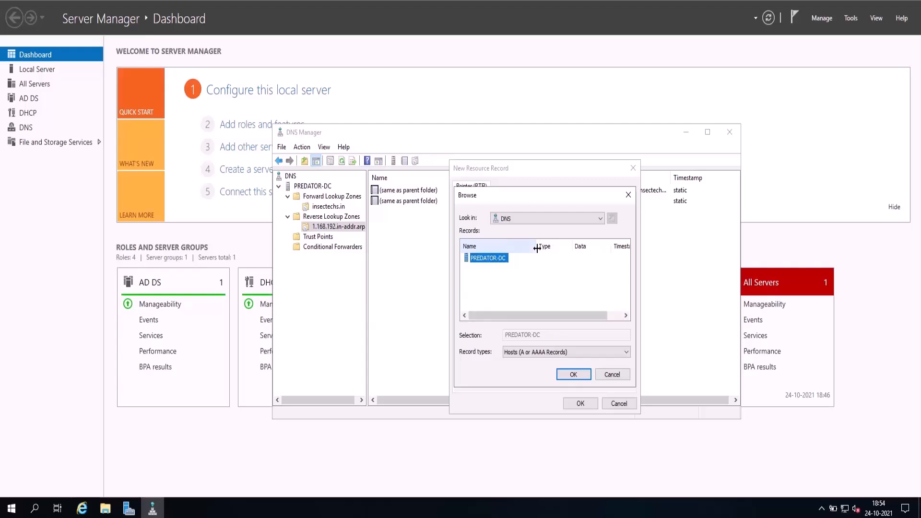
double_click(494, 260)
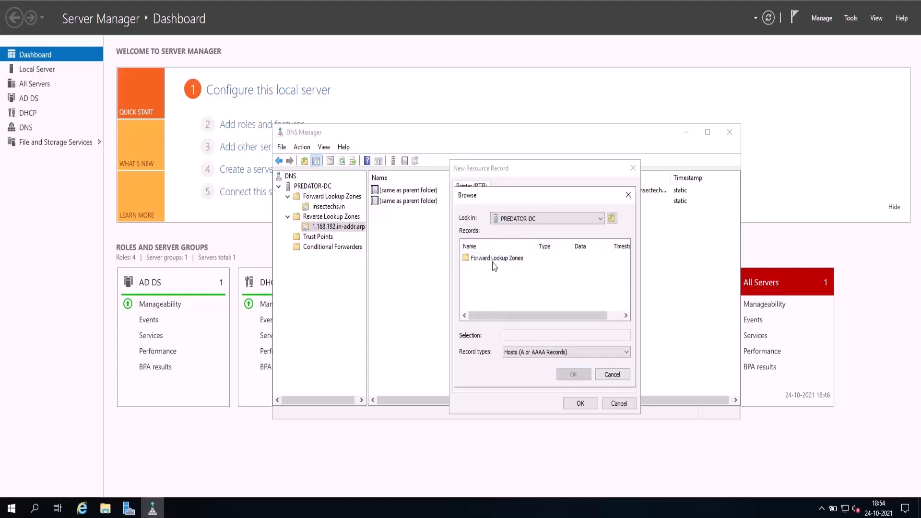
click(506, 266)
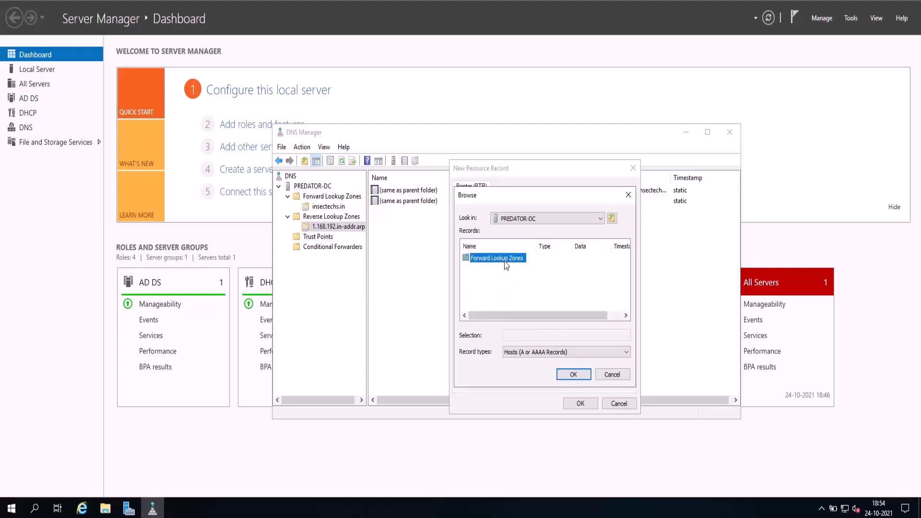
double_click(495, 263)
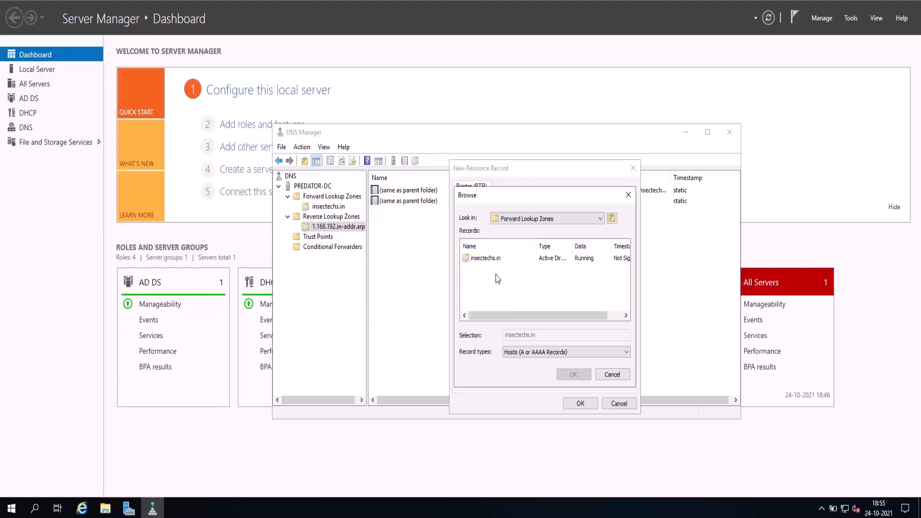
click(495, 257)
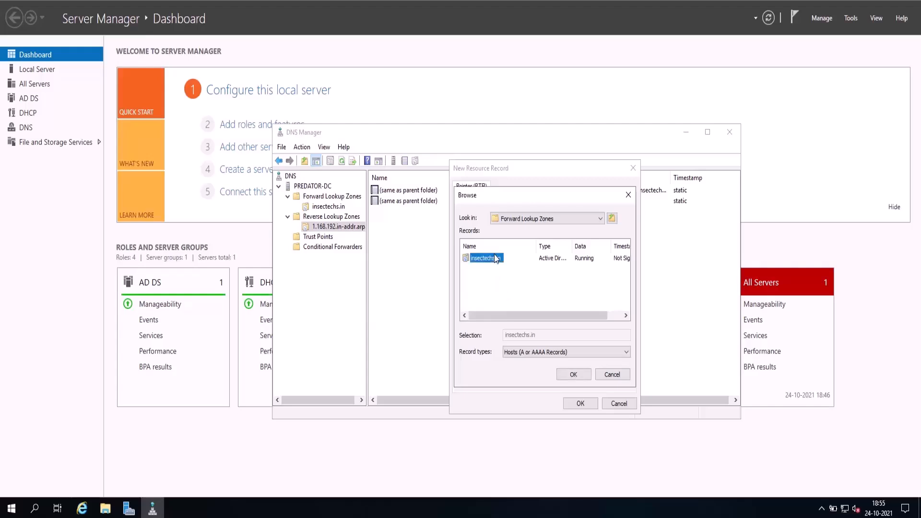
double_click(497, 259)
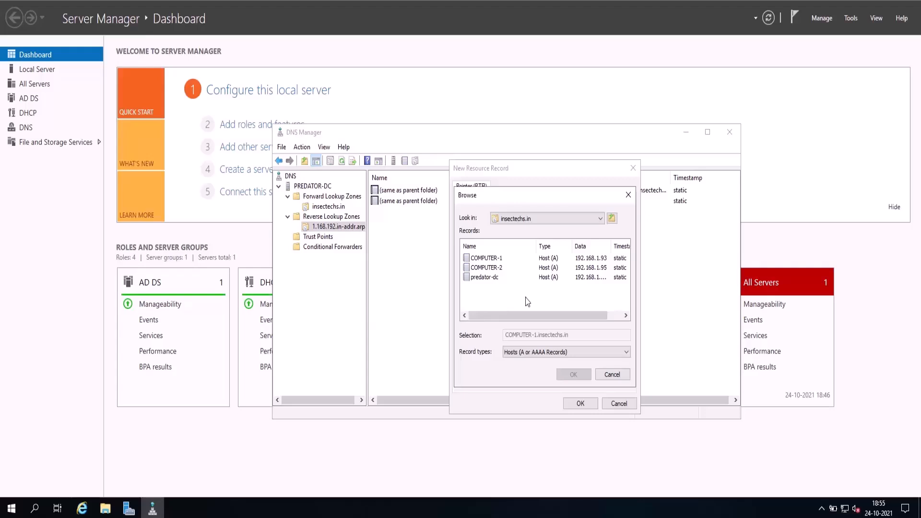
click(501, 267)
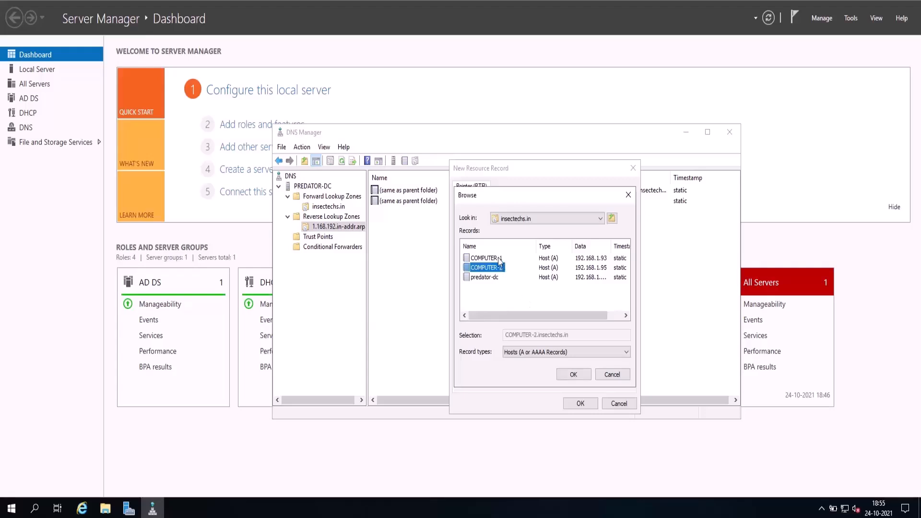
click(499, 259)
click(571, 376)
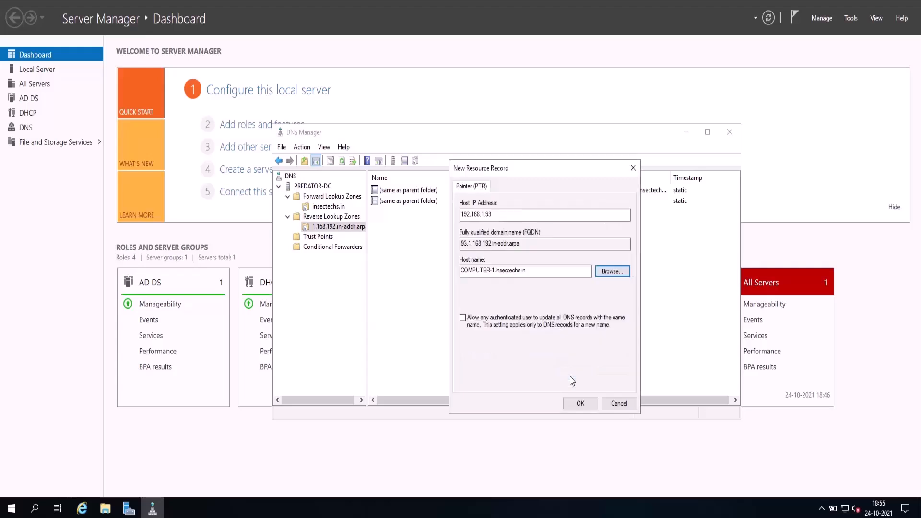
click(581, 404)
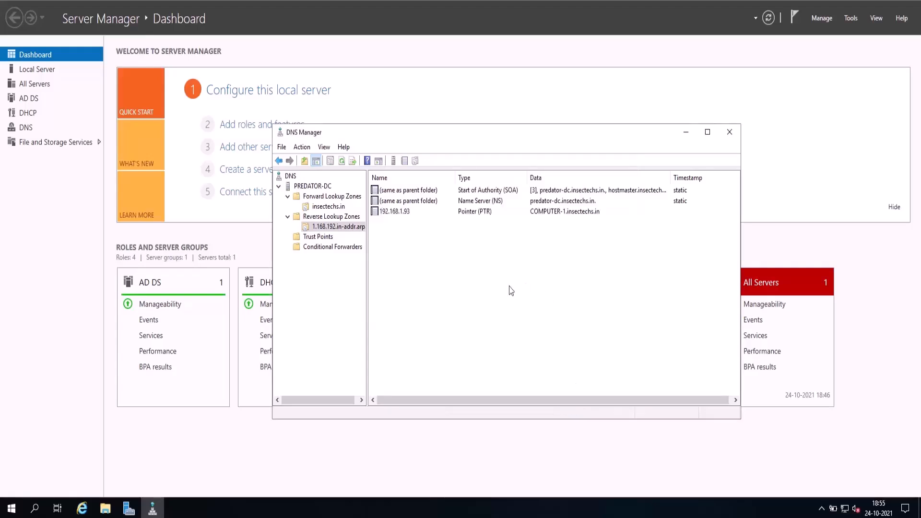
Examine the properties of the 192.168.1.93 pointer record, checking its fully qualified domain name and host name, and close them.
click(425, 212)
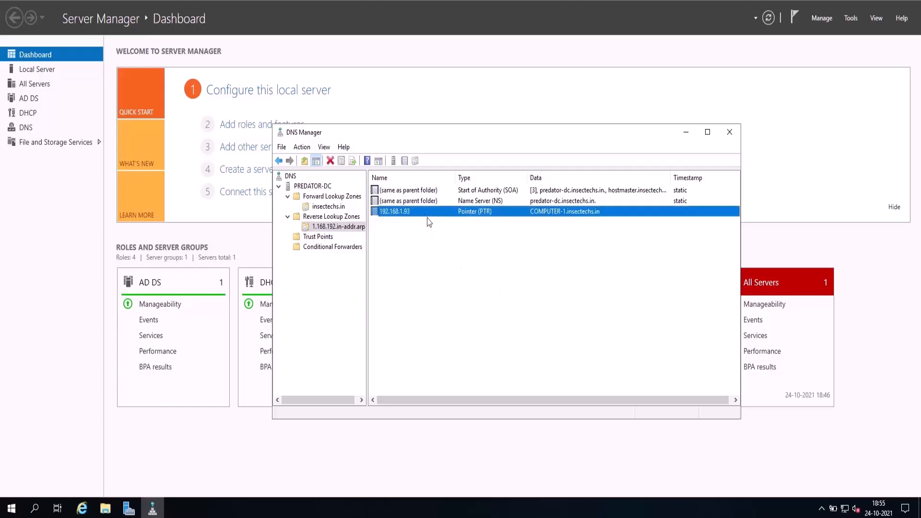
double_click(477, 217)
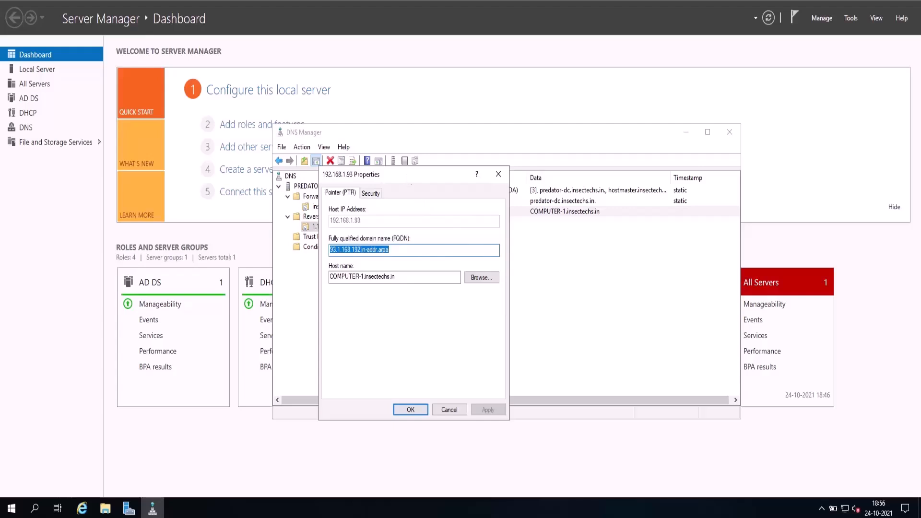
key(Tab)
click(575, 429)
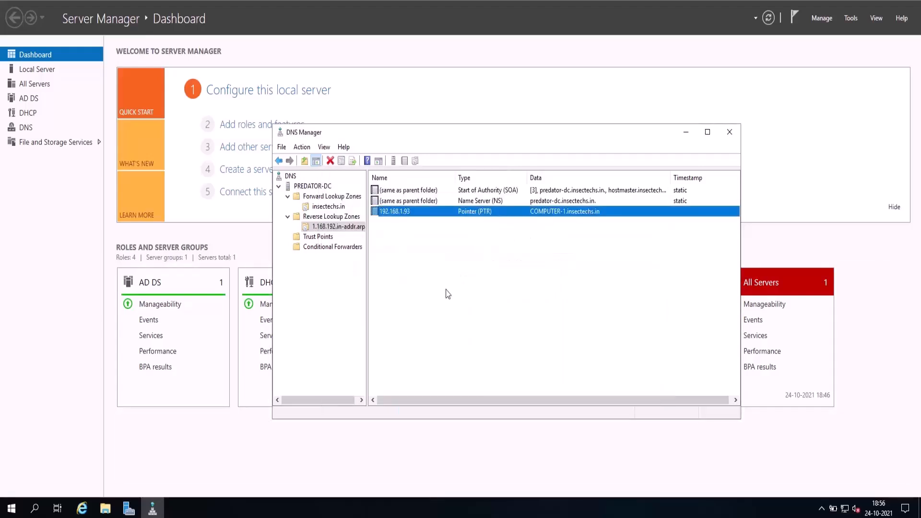
Start another pointer (PTR) record in the reverse zone with host IP address 192.168.1.95.
right_click(445, 266)
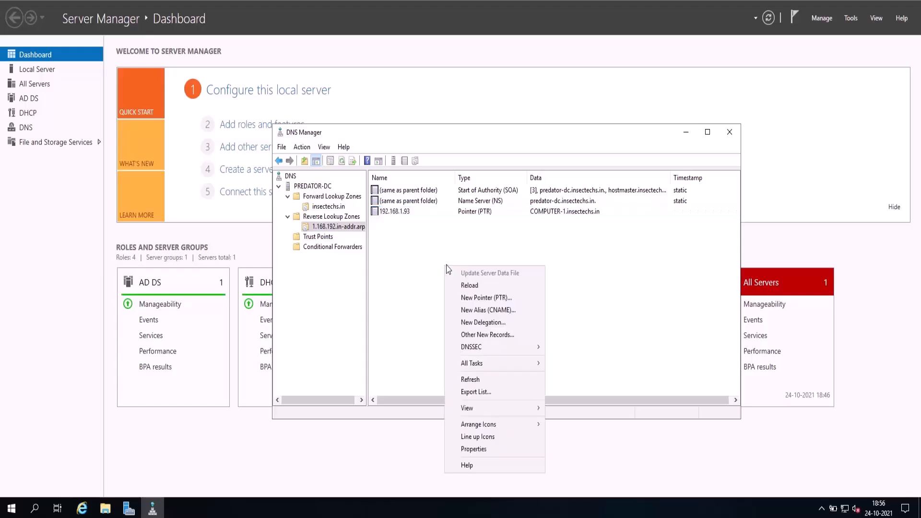
click(483, 298)
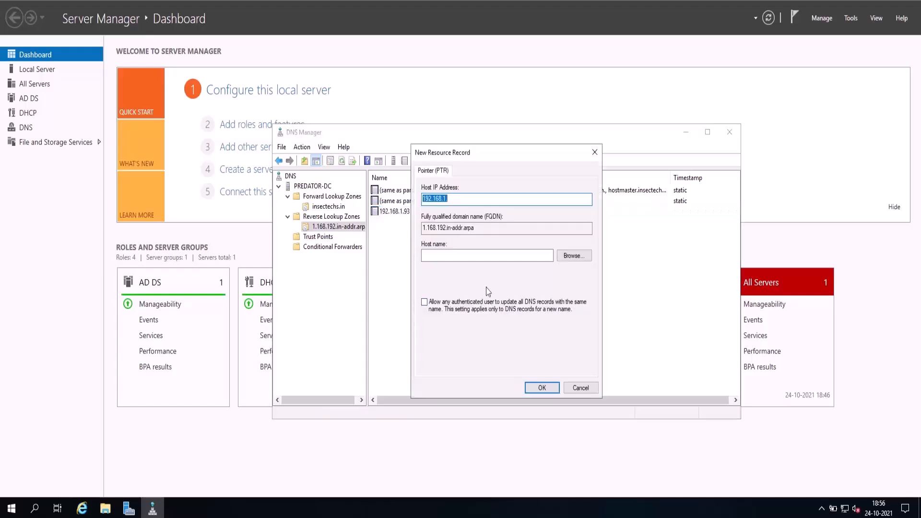
click(459, 201)
text(95)
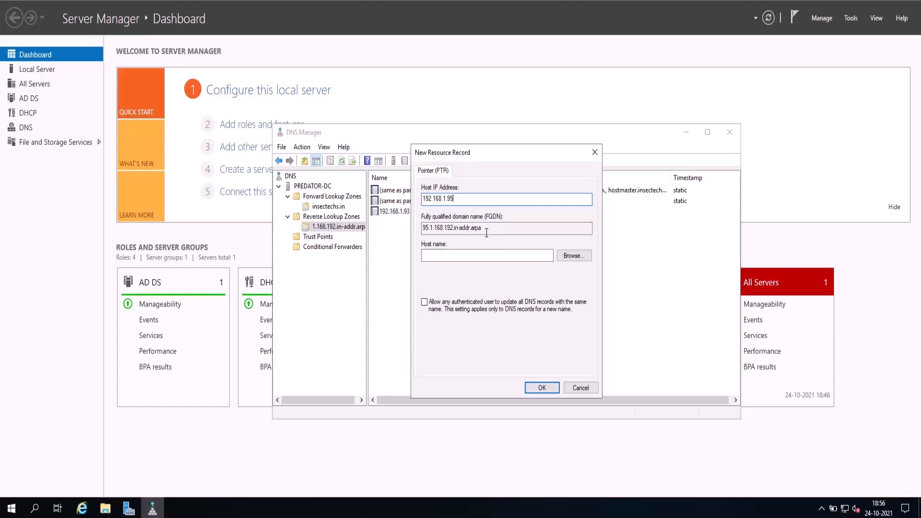
drag(486, 230, 380, 214)
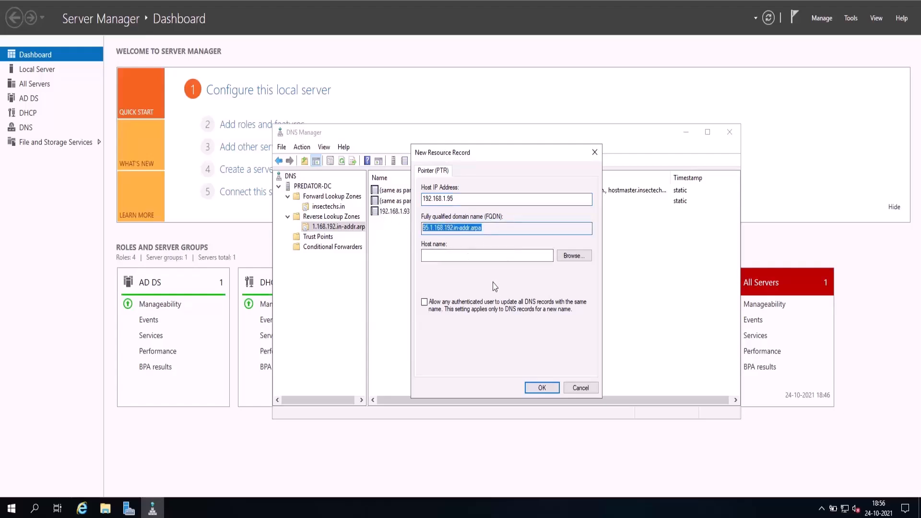
click(483, 256)
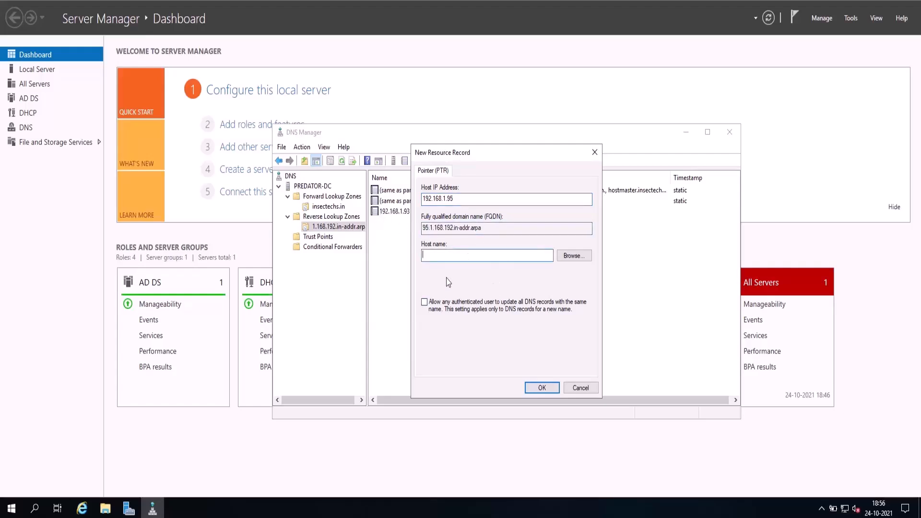
Choose the COMPUTER-2 host from the insectechs.in forward zone as the new pointer's host name and create the record.
click(570, 257)
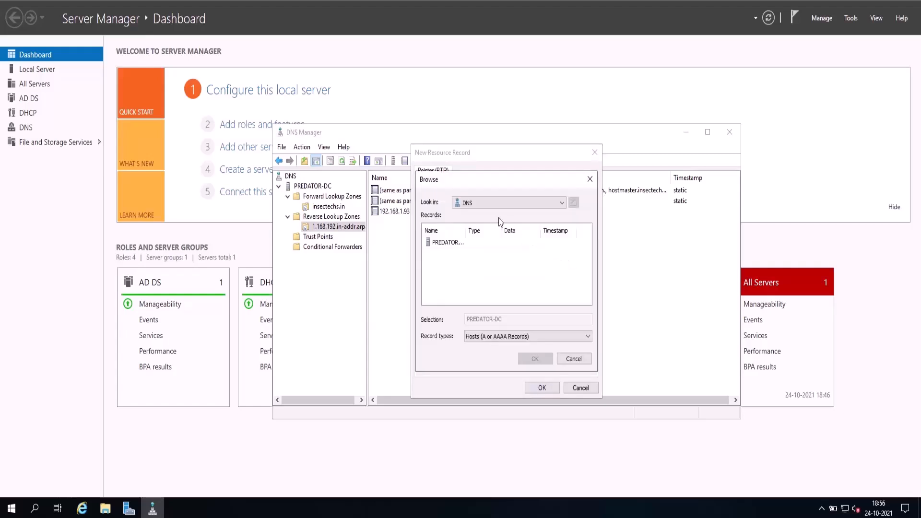
click(440, 243)
double_click(440, 243)
double_click(440, 243)
click(442, 245)
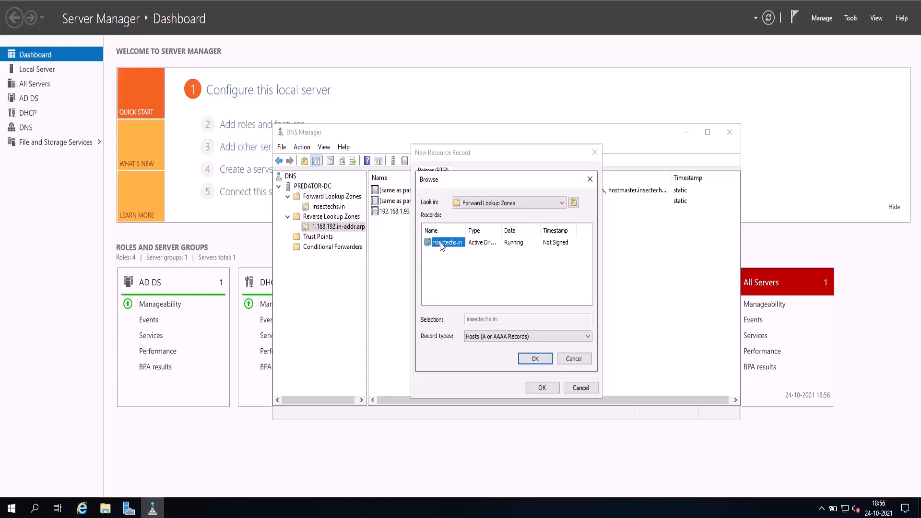
double_click(442, 244)
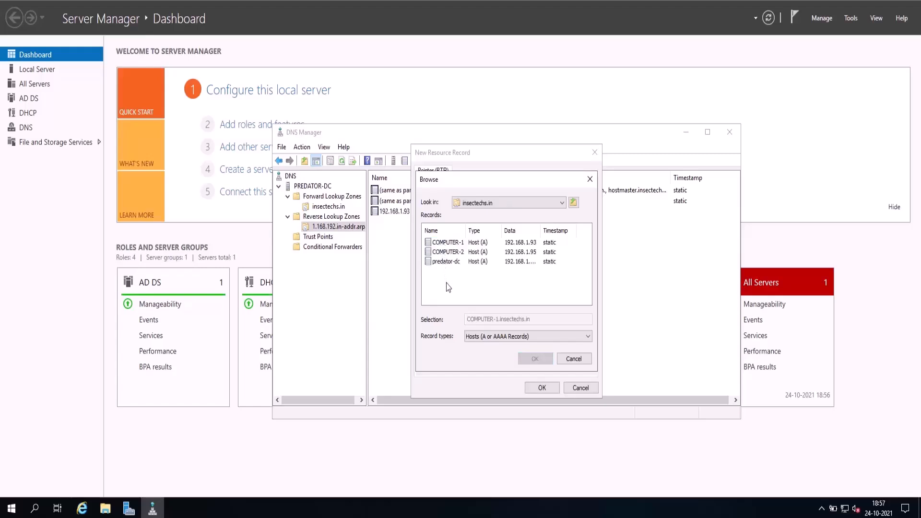
click(449, 254)
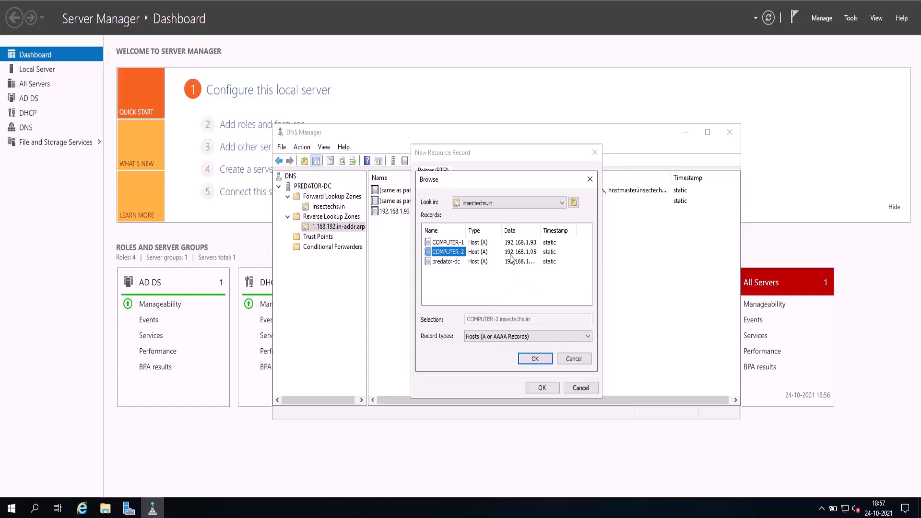
click(534, 359)
click(539, 388)
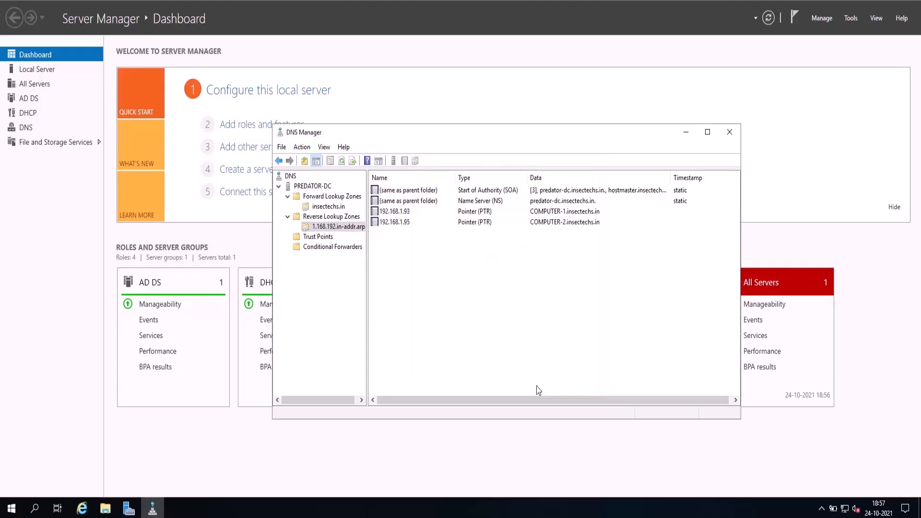
Refresh the 1.168.192.in-addr.arpa zone and compare its pointer records with the host records in the insectechs.in forward zone.
right_click(453, 298)
click(485, 202)
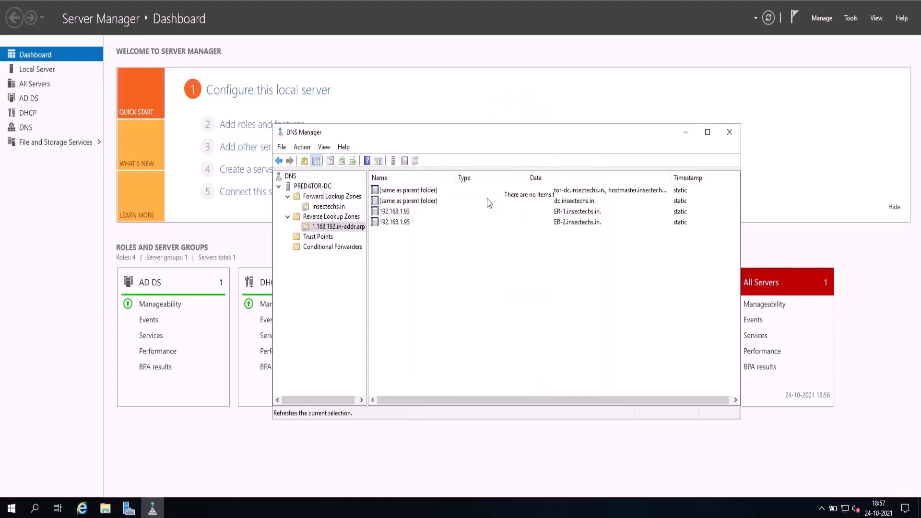
click(344, 196)
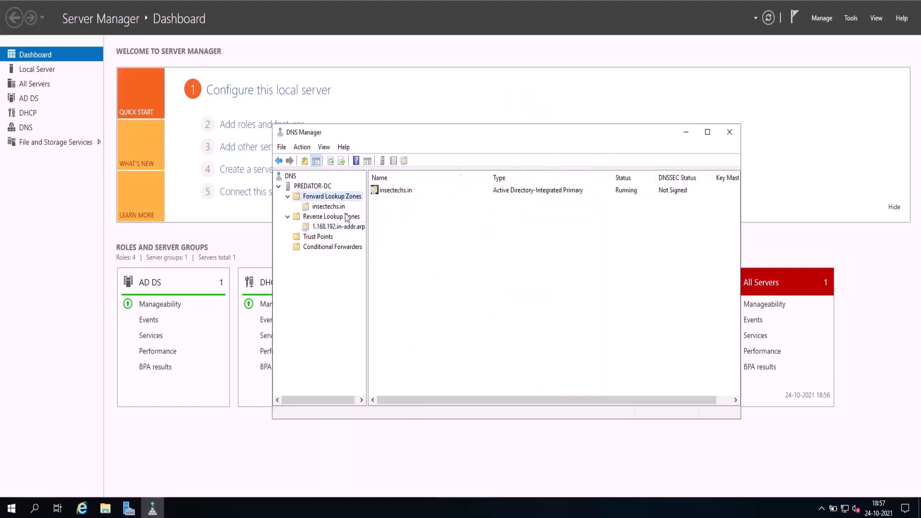
click(330, 207)
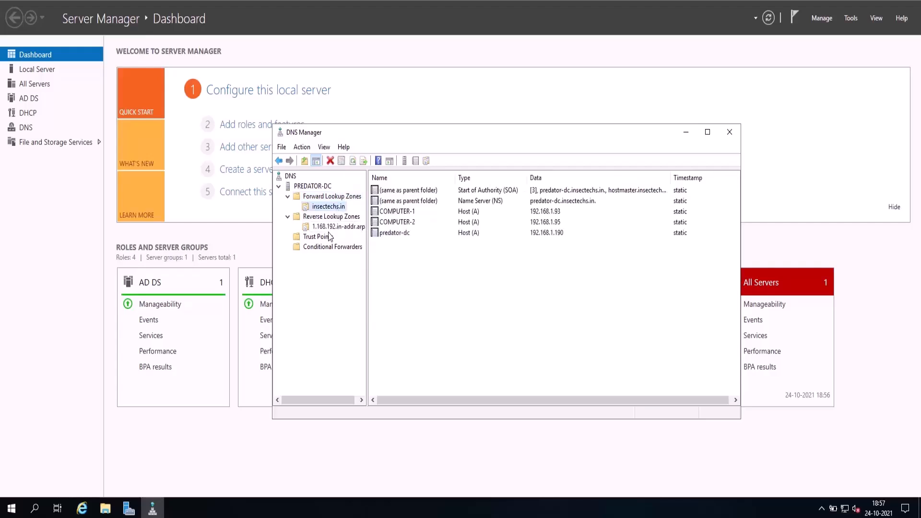
click(333, 227)
click(330, 206)
click(336, 227)
click(403, 222)
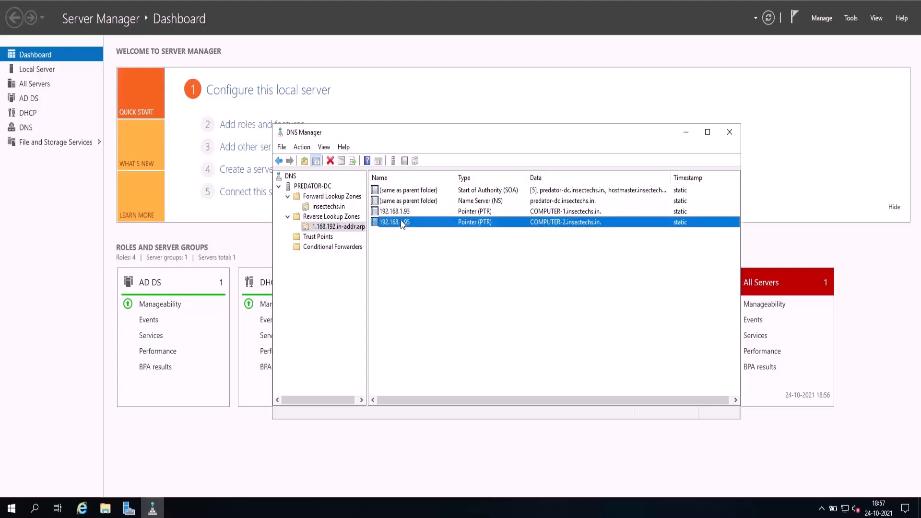
click(341, 217)
click(329, 206)
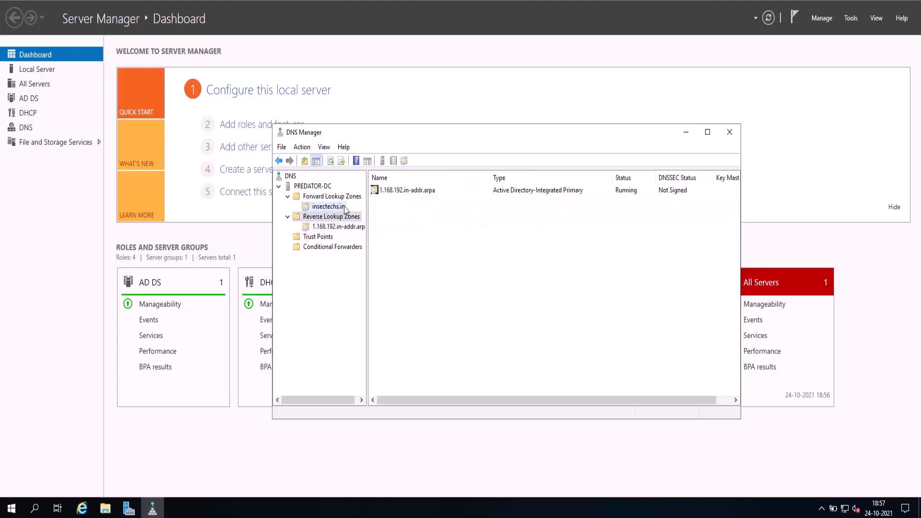
click(460, 232)
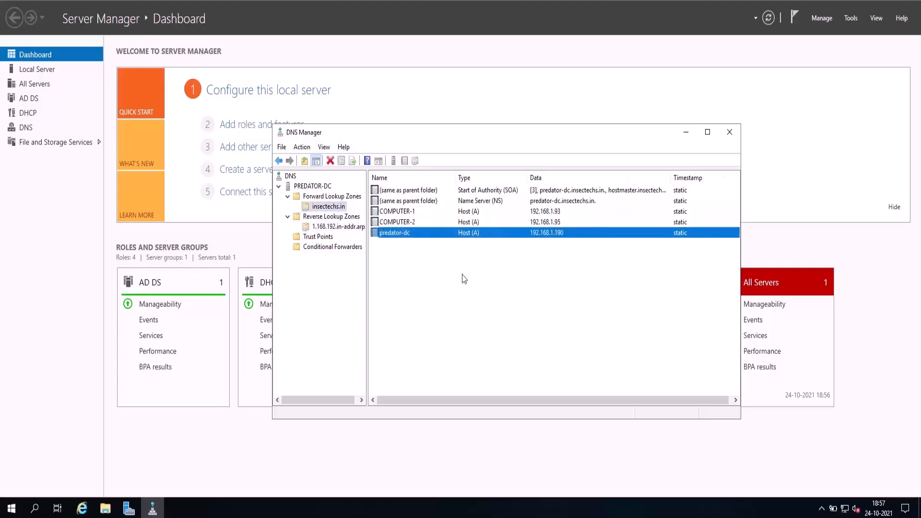
click(450, 343)
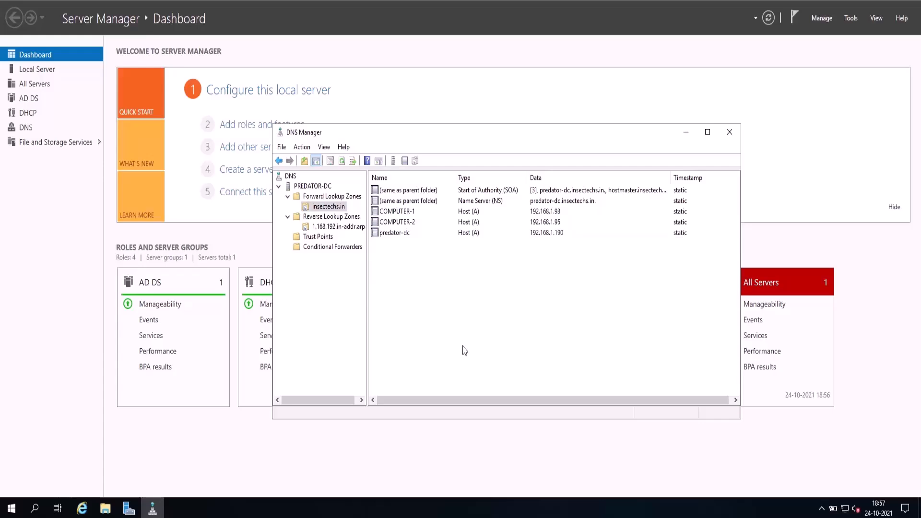